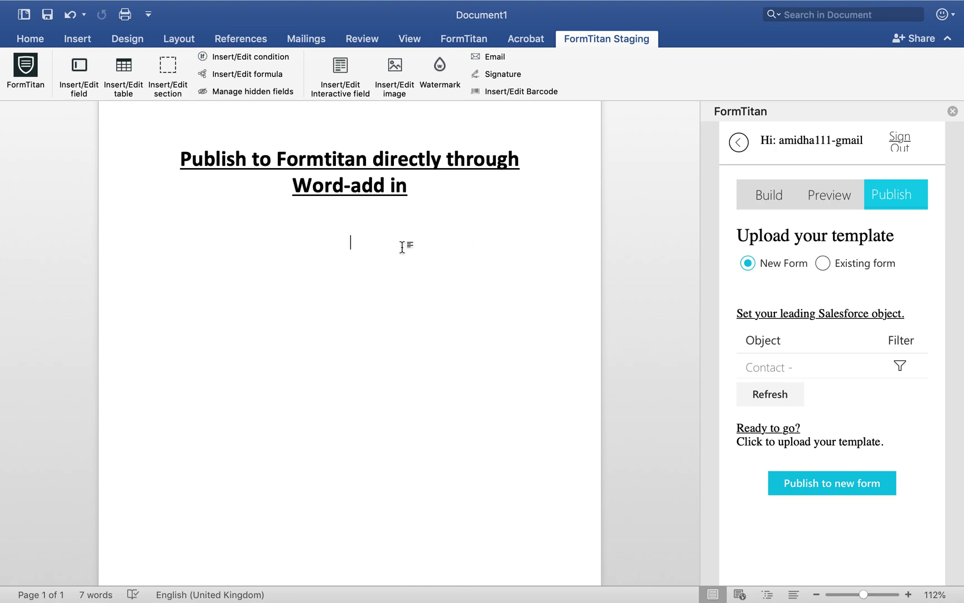
Left-align the empty line below the title and type the First Name label.
scroll(386, 242, "up", 2)
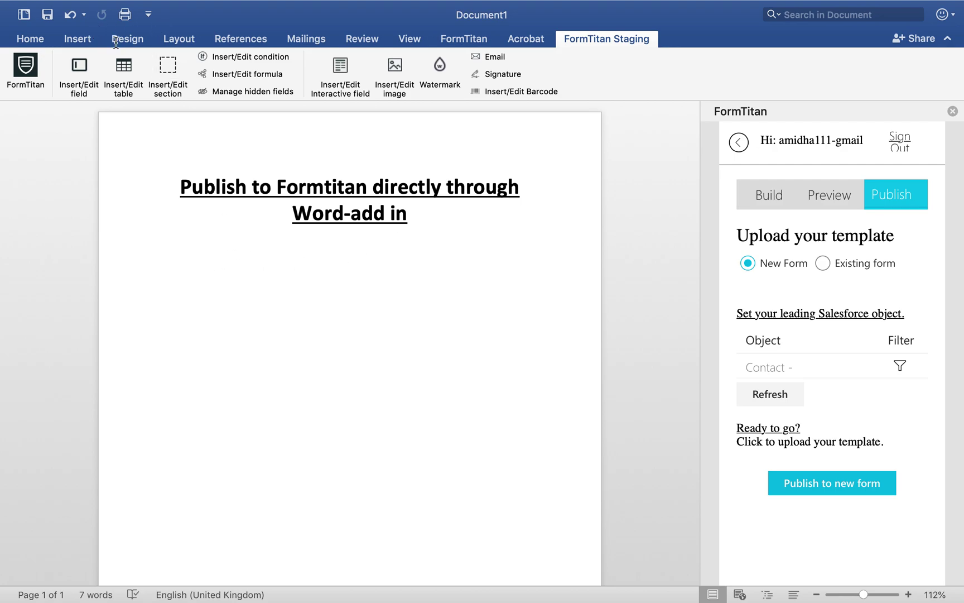
left_click(72, 39)
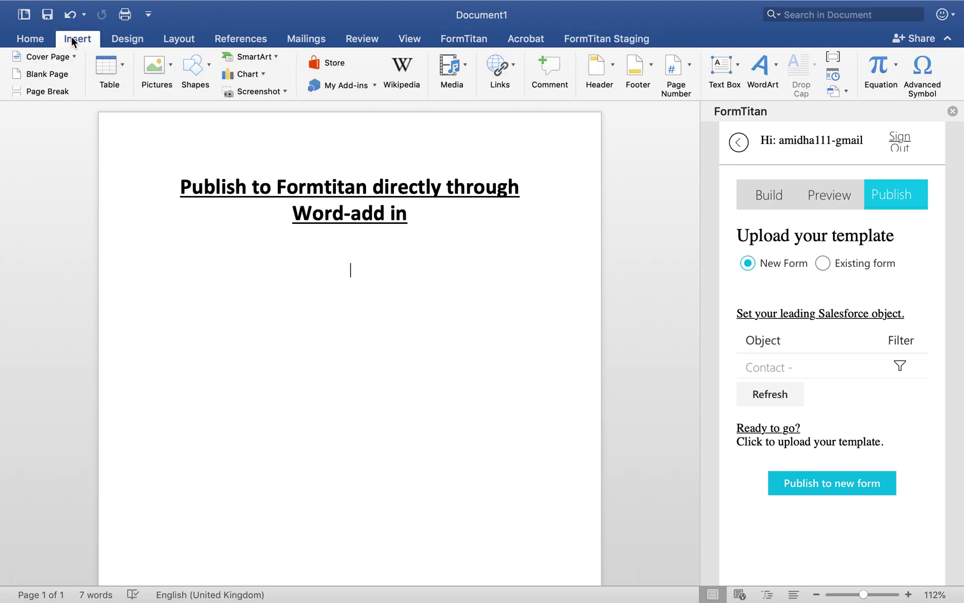
left_click(33, 39)
left_click(327, 87)
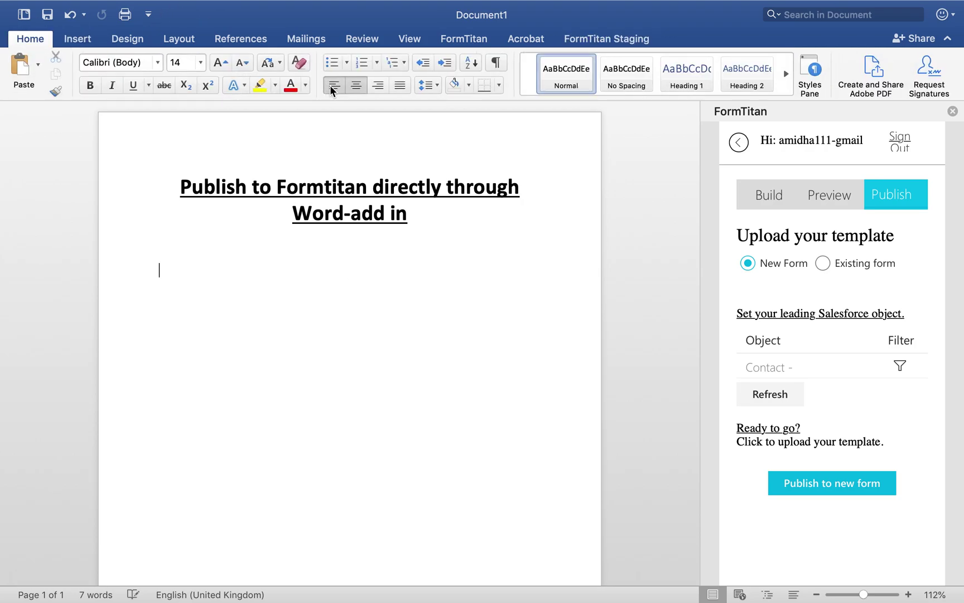
type("First N")
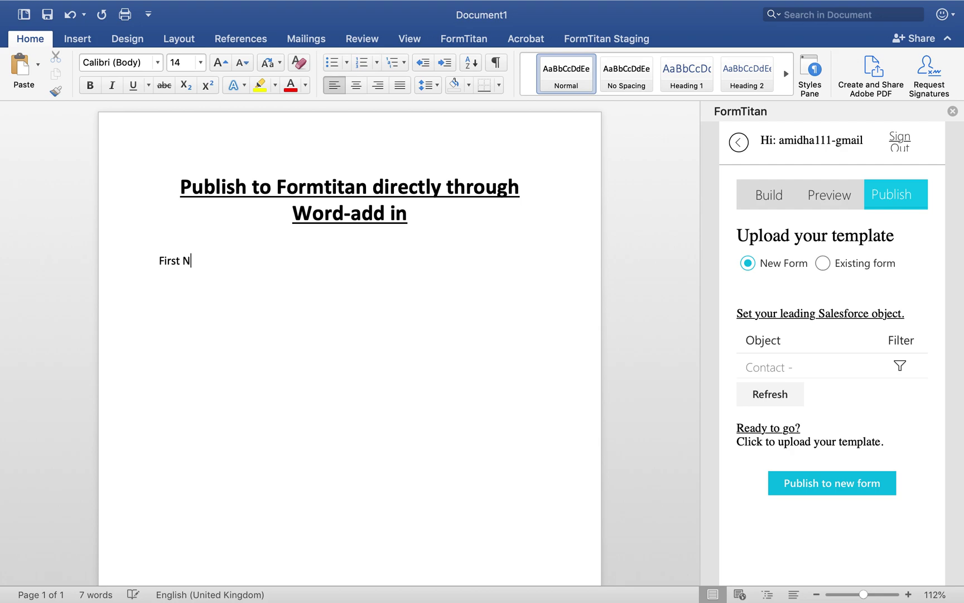
type("ame:")
Add the Last Name:, Email: and Account name: labels on separate lines below First Name:.
left_click(159, 308)
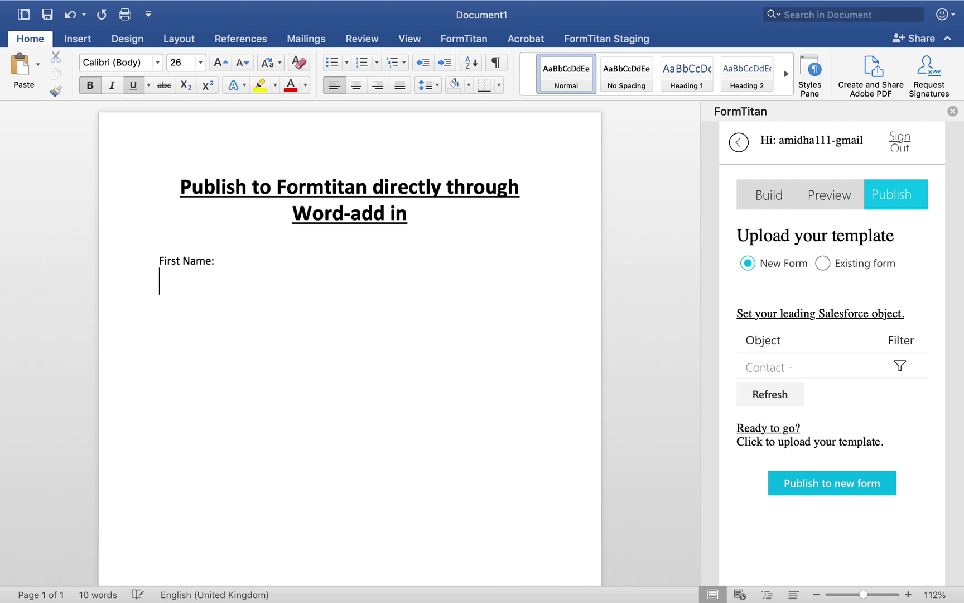
key("cmd+a")
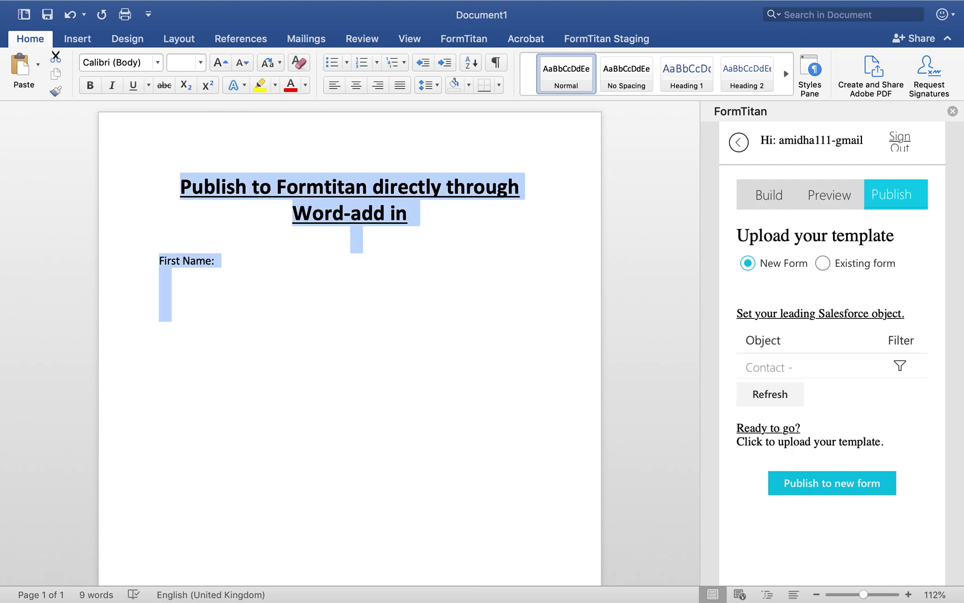
key("Right")
left_click(221, 270)
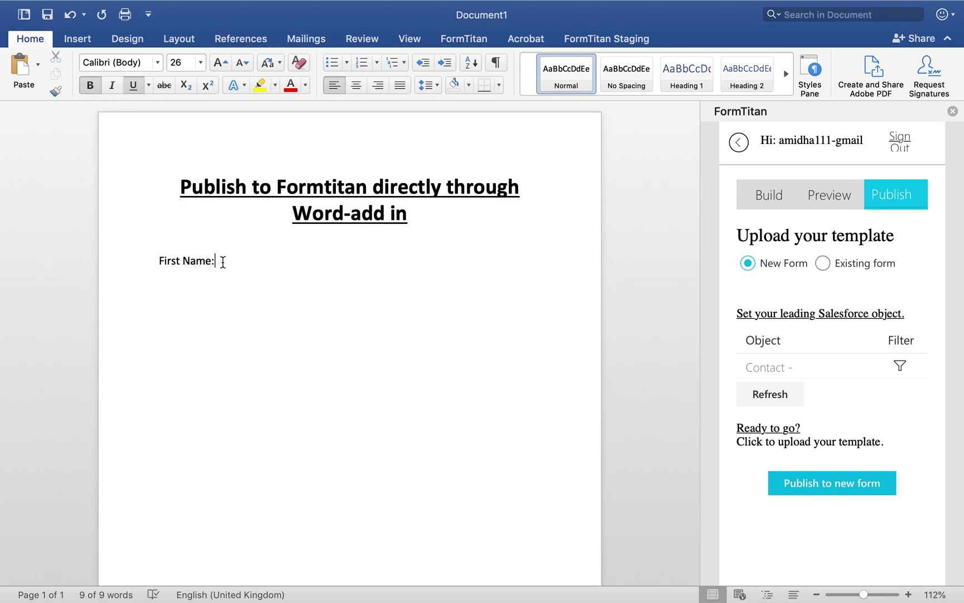
type("\\")
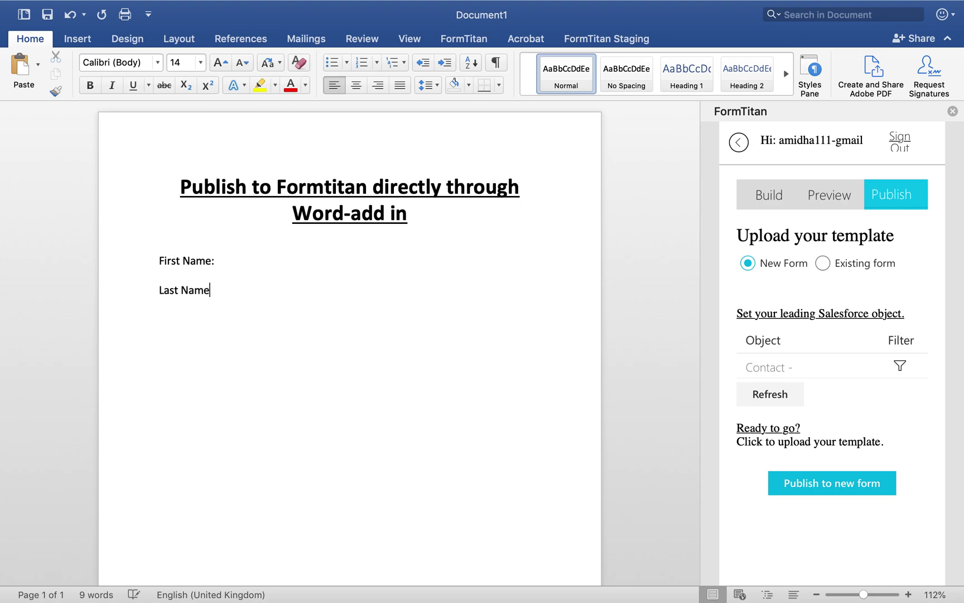
key("Return")
type("Email")
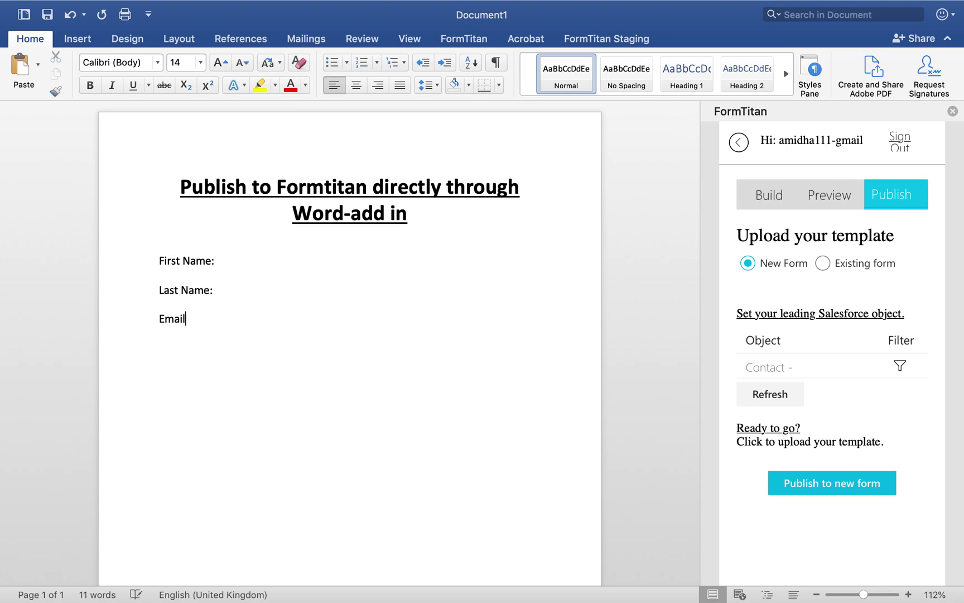
type(":")
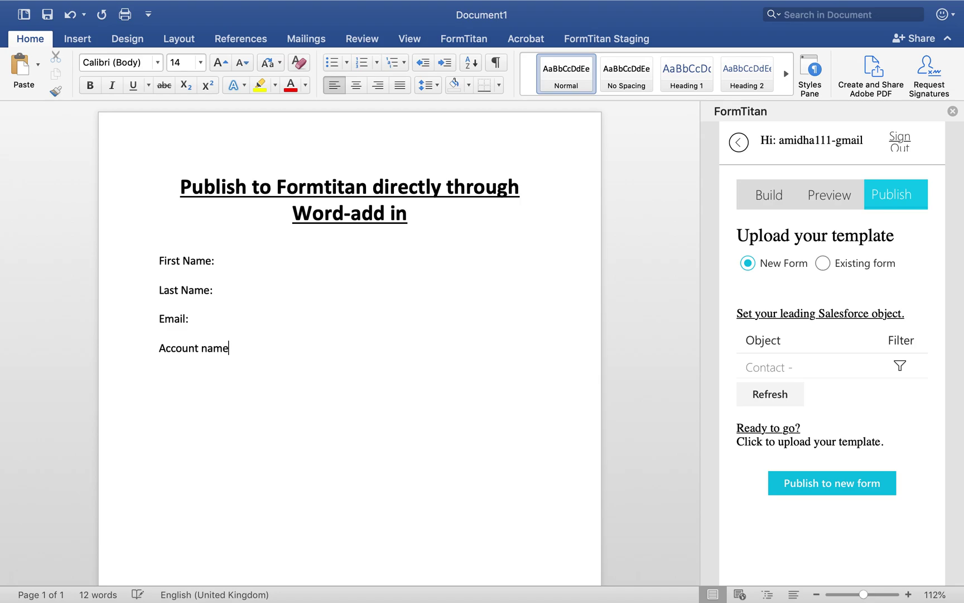
left_click(244, 257)
Insert a FormTitan field mapped to Contact – Contact Details/First Name after the First Name: label.
left_click(606, 37)
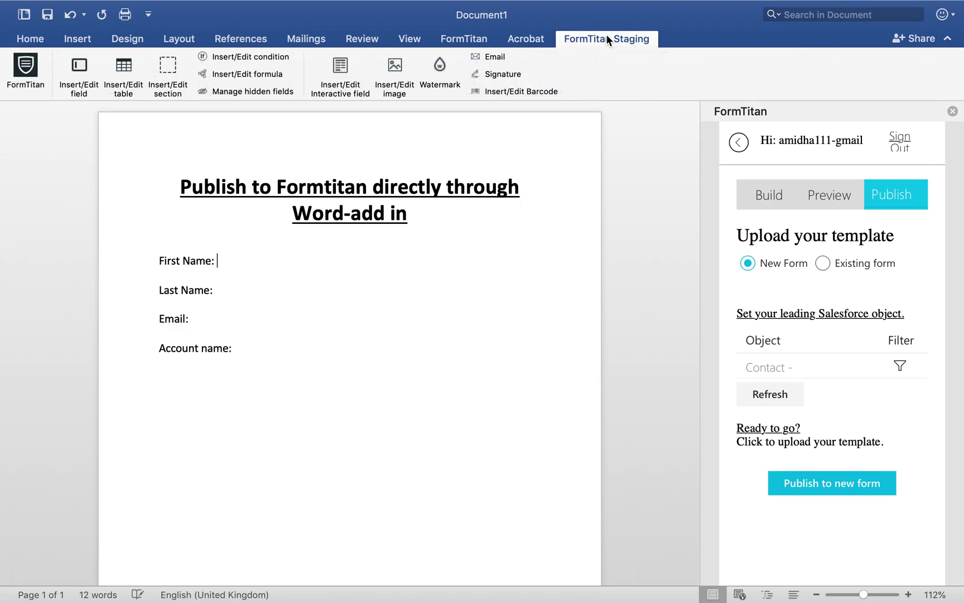
left_click(89, 67)
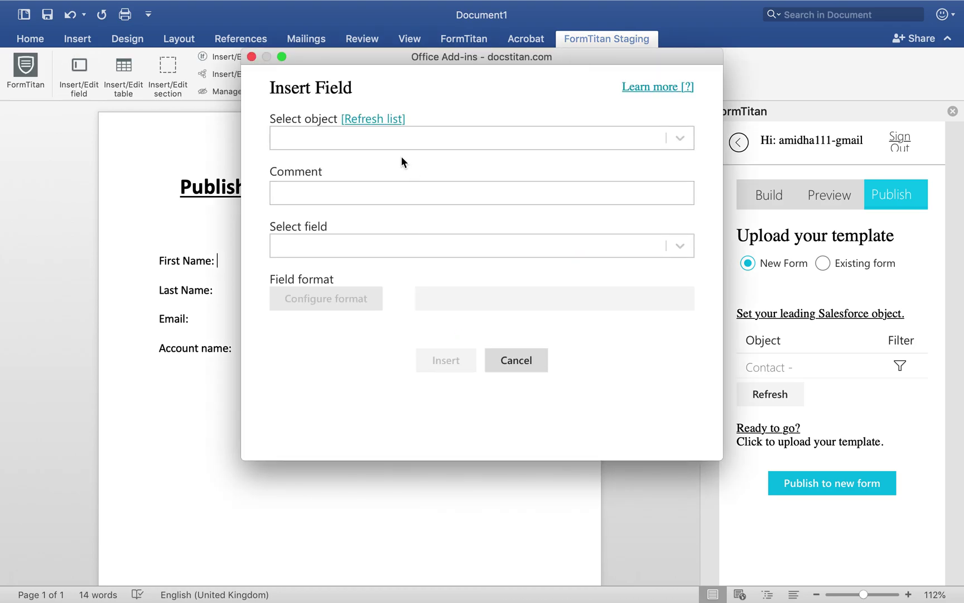
left_click(391, 130)
type("conta")
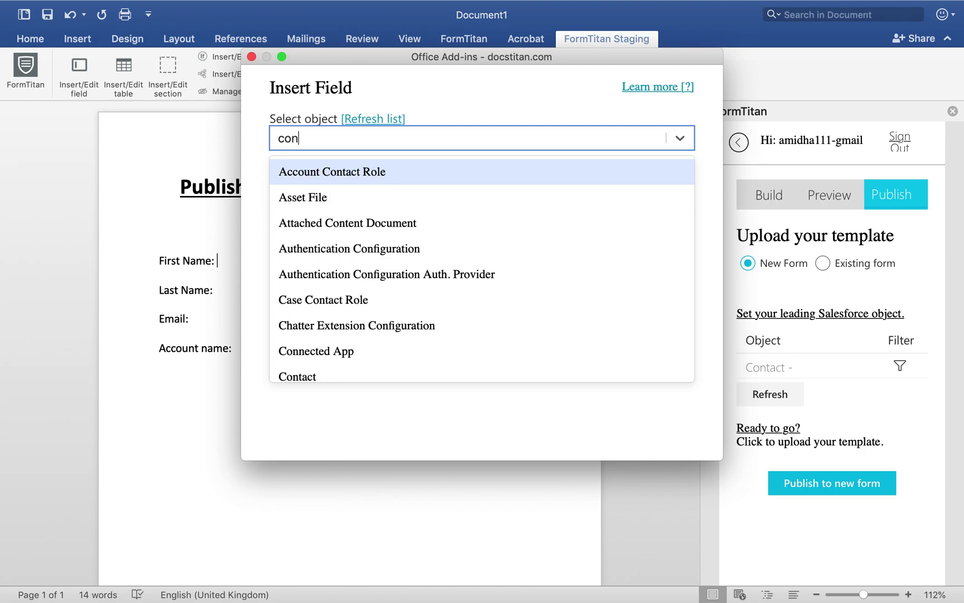
left_click(346, 225)
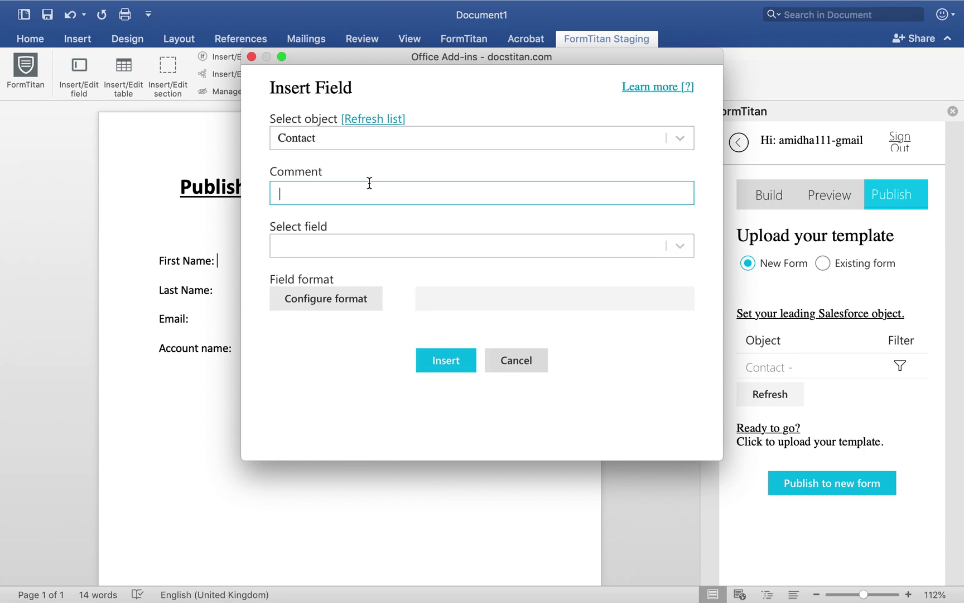
type("Contact Details")
left_click(323, 241)
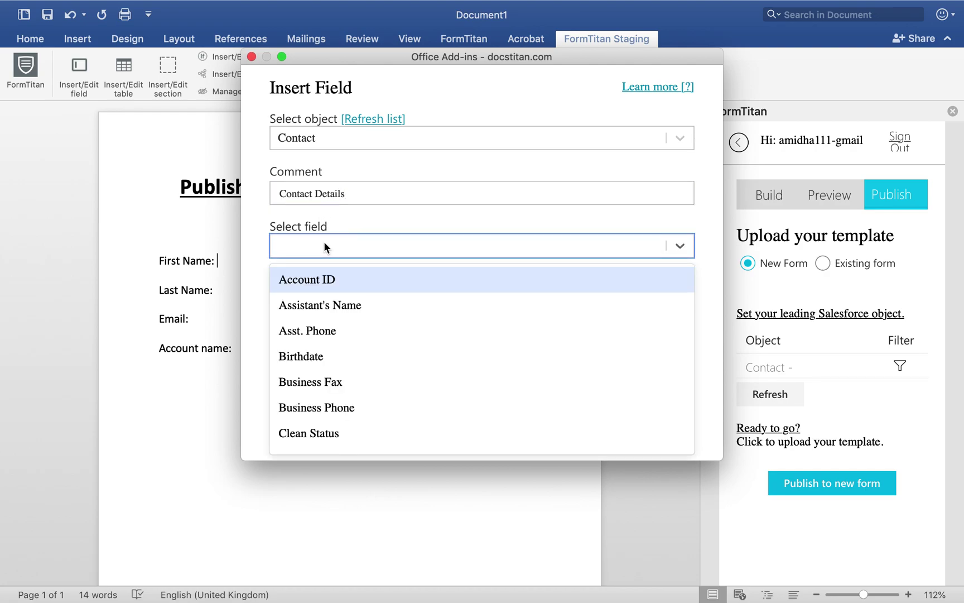
type("first")
left_click(347, 281)
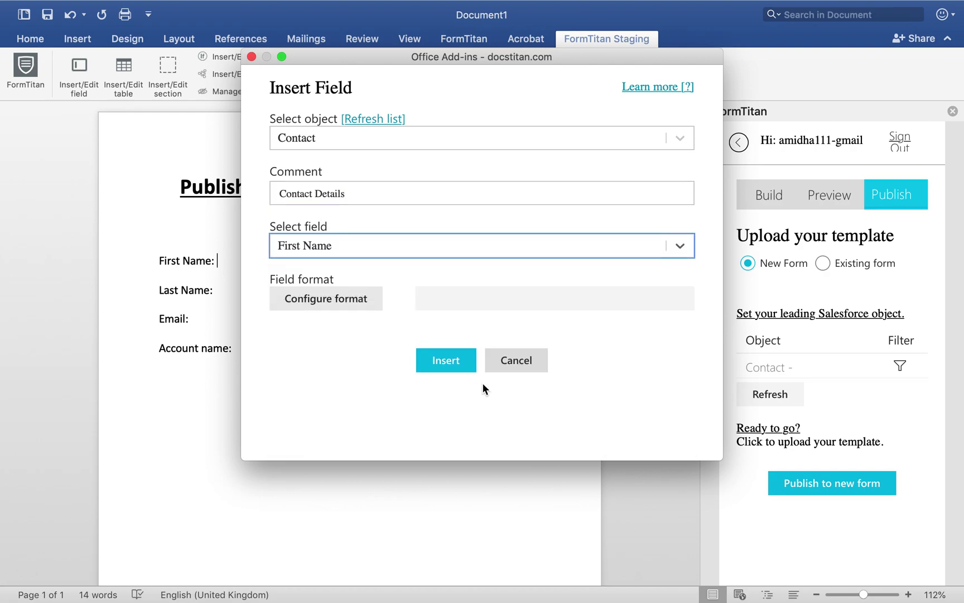
left_click(458, 364)
left_click(260, 247)
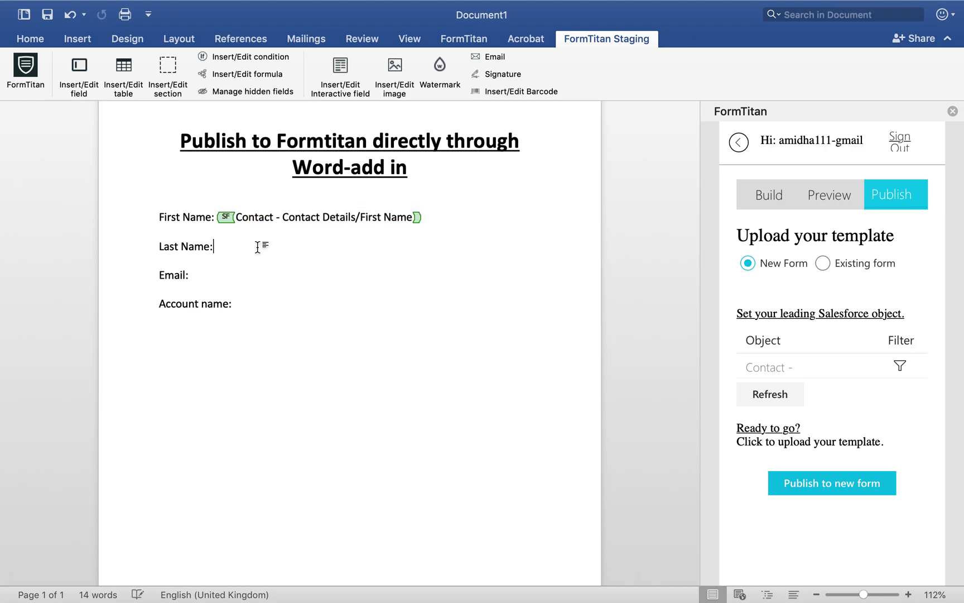
left_click(79, 67)
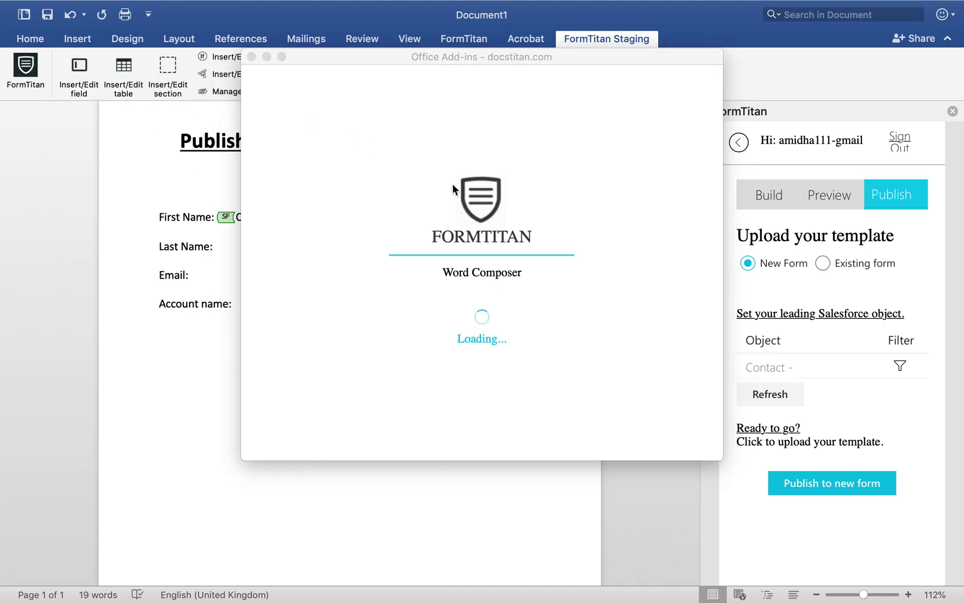
Insert the Contact – Contact Details Last Name field after the Last Name: label.
left_click(385, 139)
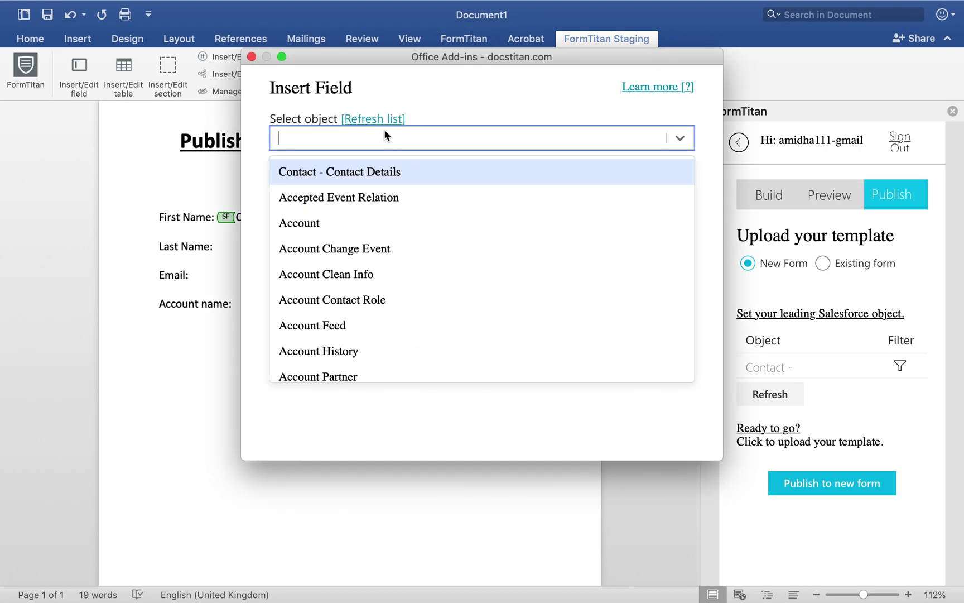
left_click(369, 171)
left_click(334, 246)
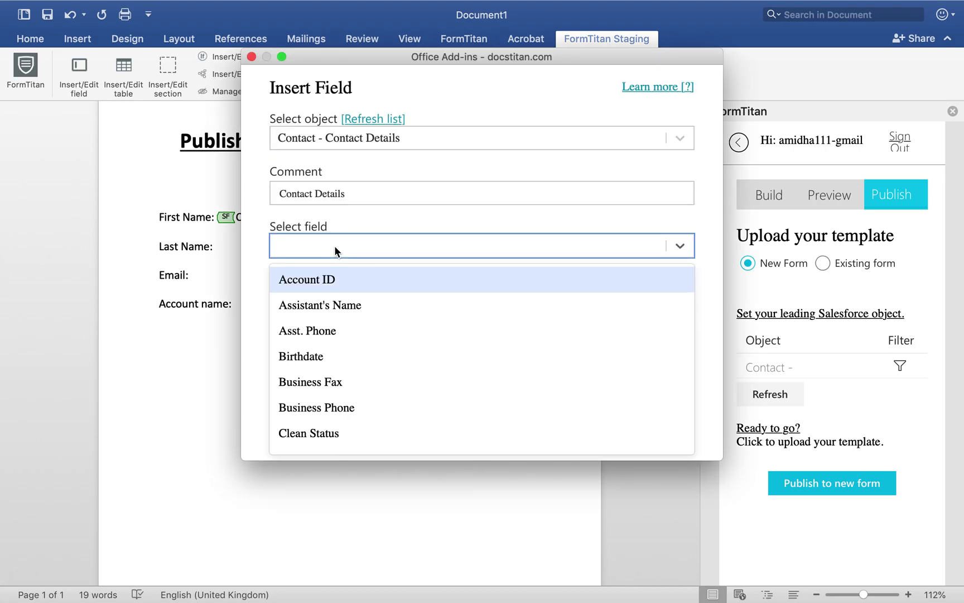
type("last")
left_click(326, 355)
left_click(446, 361)
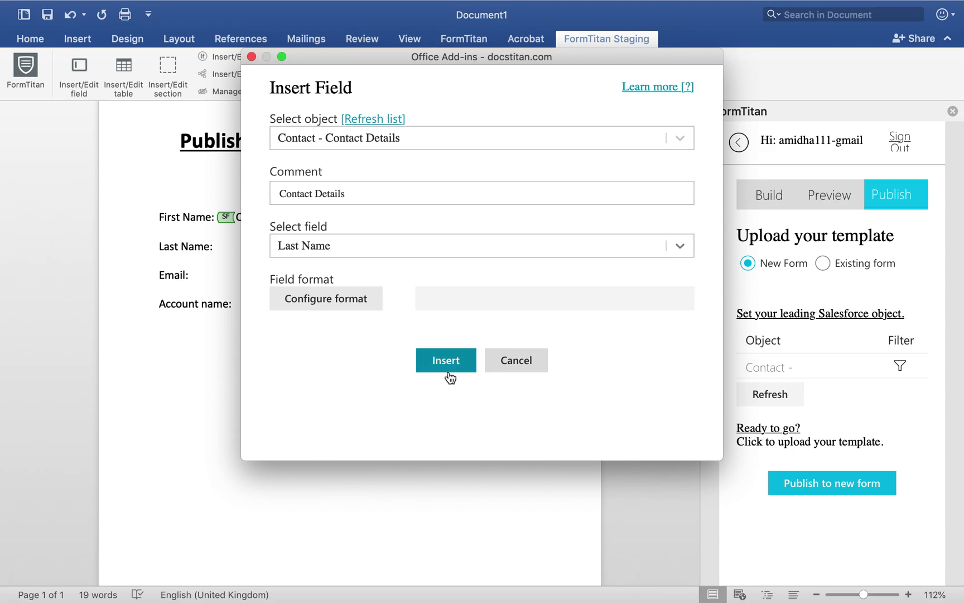
Insert the Contact – Contact Details Email field after the Email: label.
left_click(221, 250)
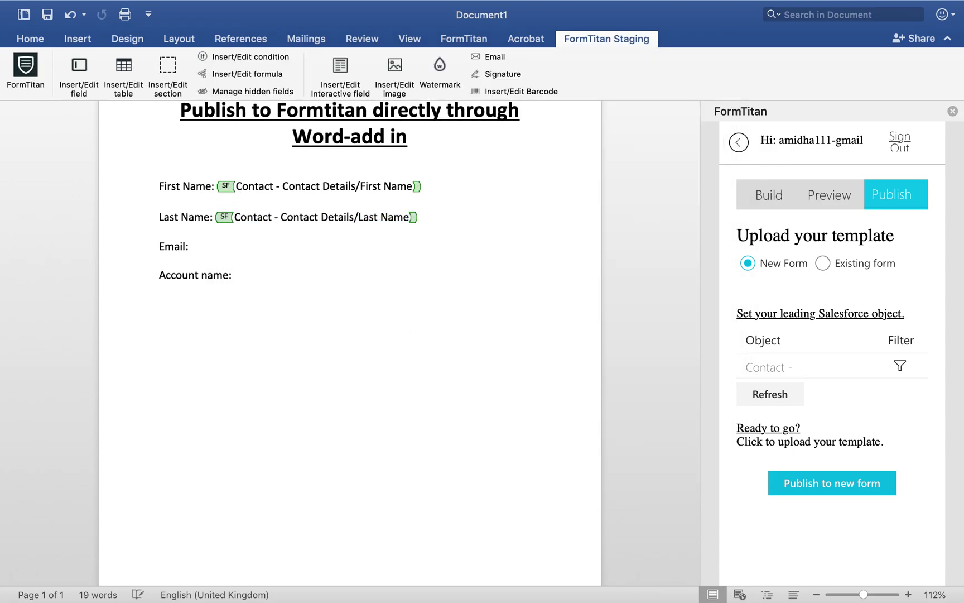
left_click(78, 68)
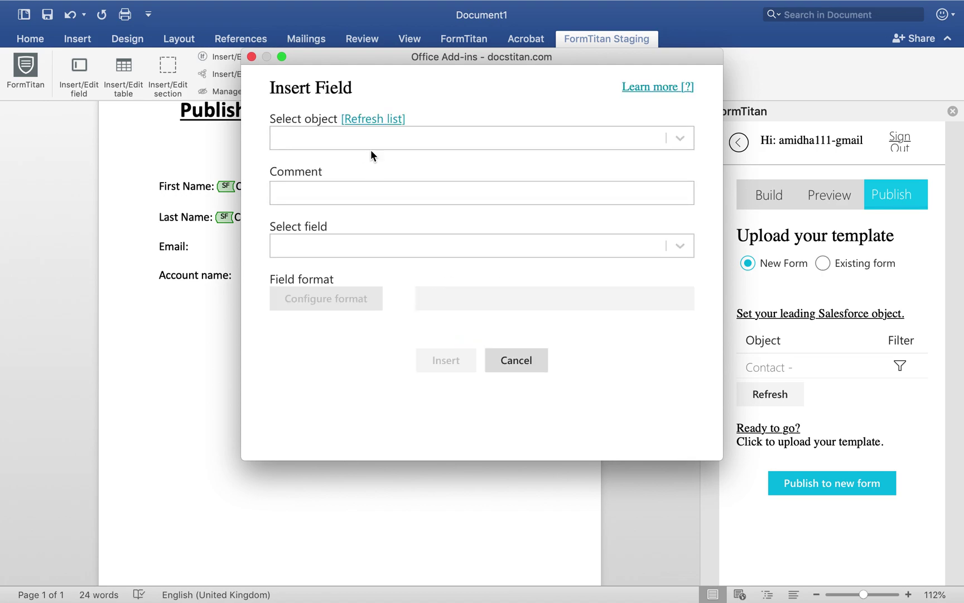
left_click(369, 147)
left_click(360, 169)
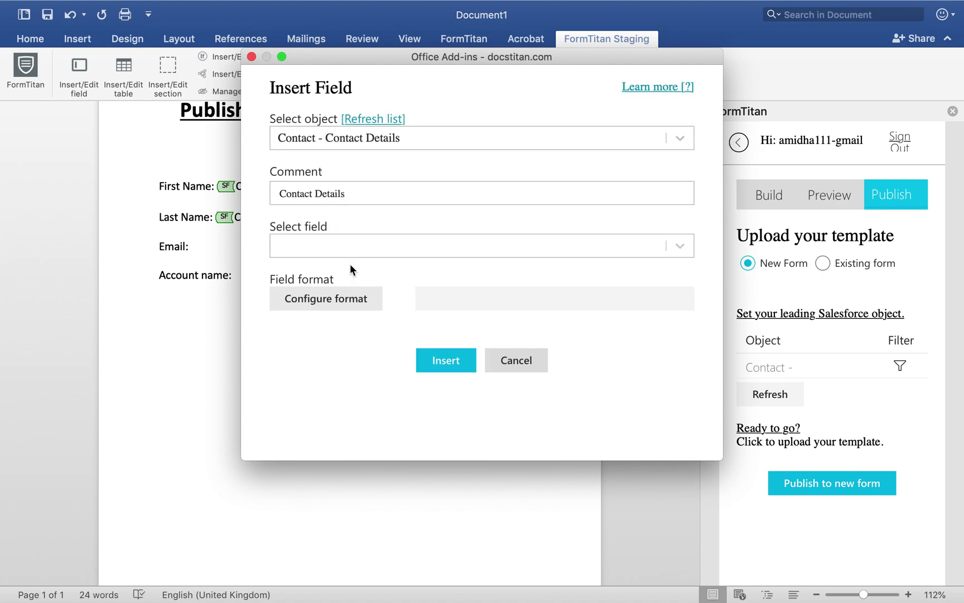
left_click(355, 250)
type("email")
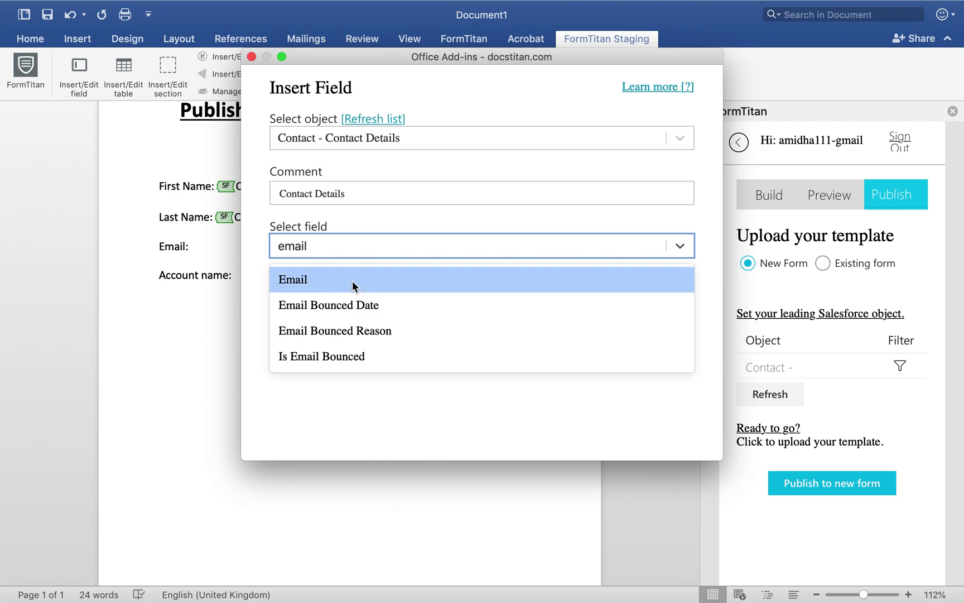
left_click(353, 286)
left_click(438, 364)
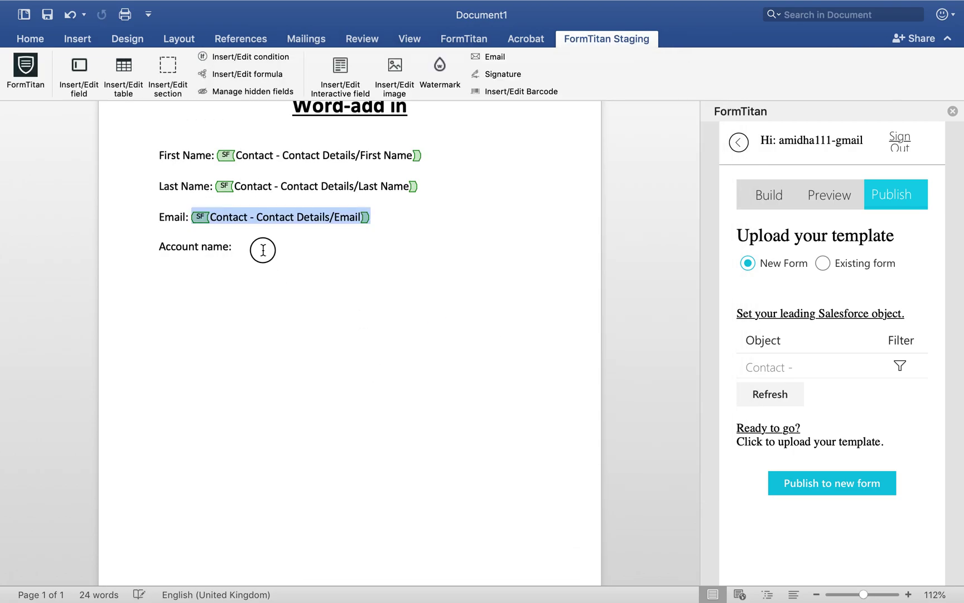
Insert Account Name, reached through Account ID, after the Account name: label.
left_click(263, 249)
left_click(79, 71)
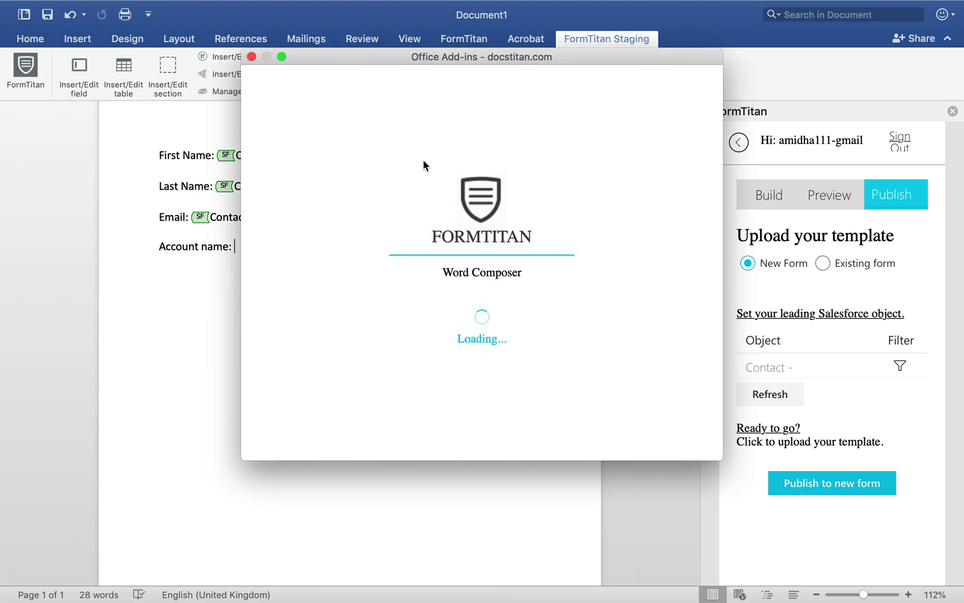
left_click(367, 143)
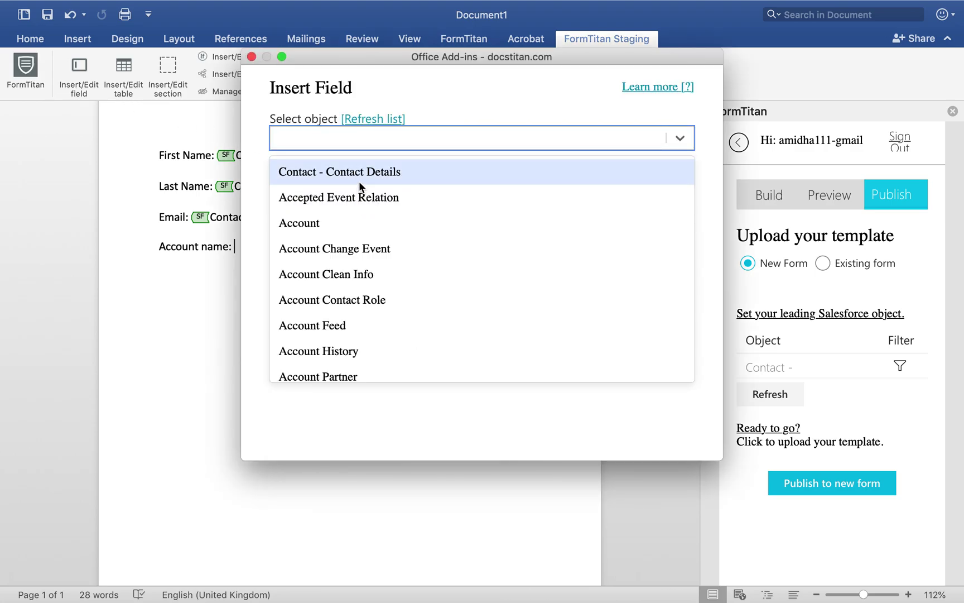
left_click(359, 178)
left_click(338, 248)
left_click(329, 282)
left_click(373, 306)
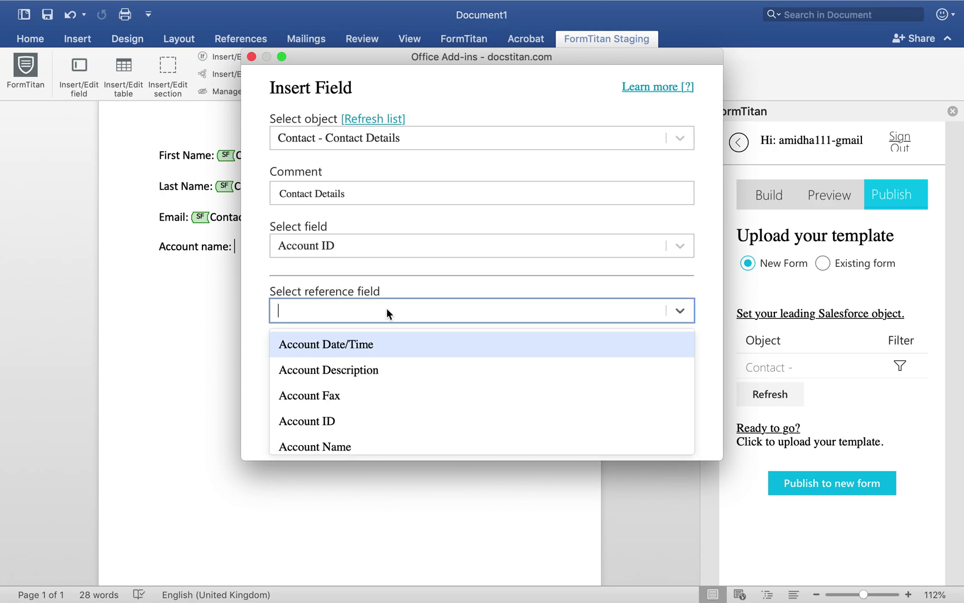
left_click(337, 445)
left_click(443, 437)
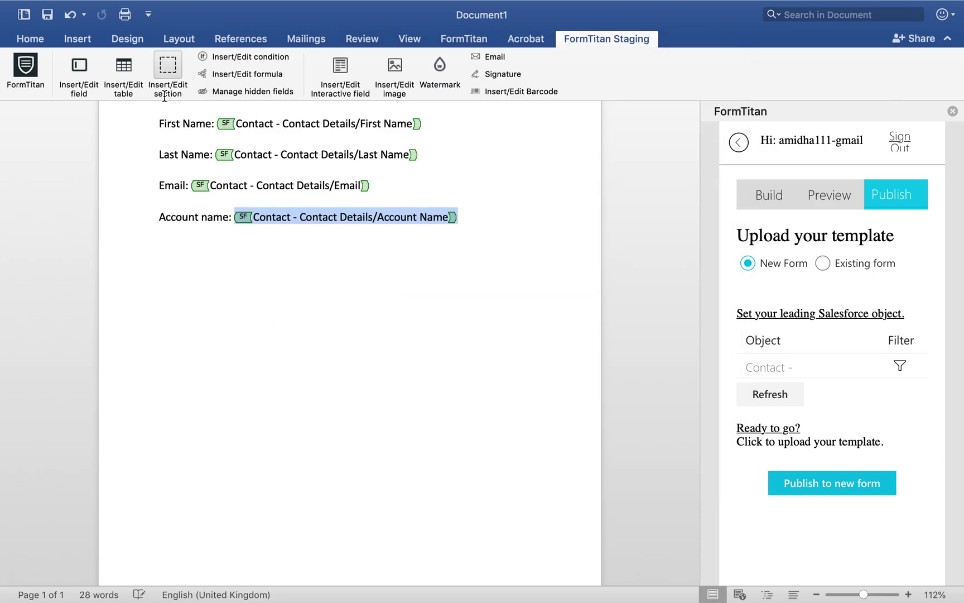
left_click(382, 359)
scroll(381, 360, "up", 5)
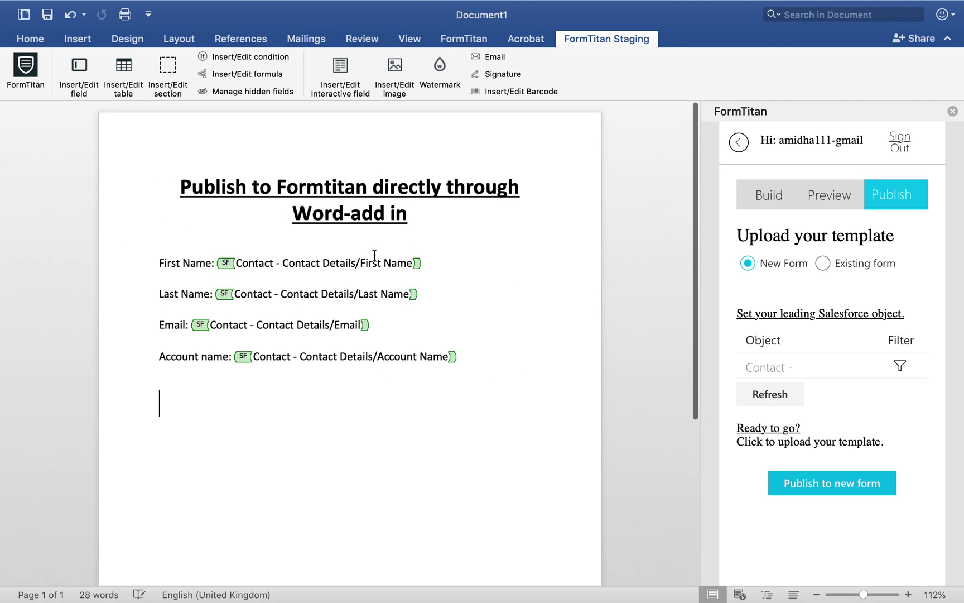
Publish the template as a new FormTitan form named with the document's pasted title.
left_click(749, 263)
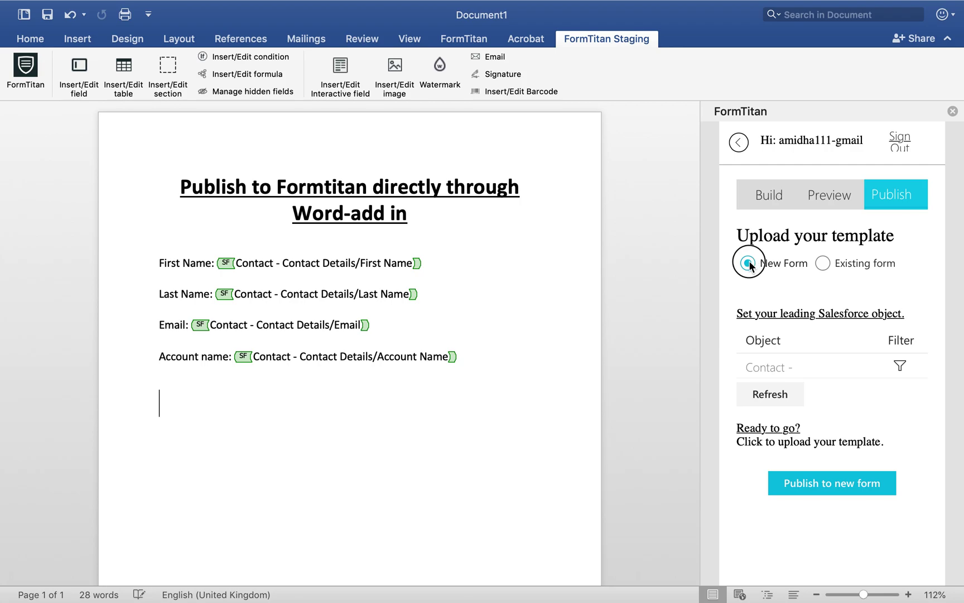
left_click(845, 487)
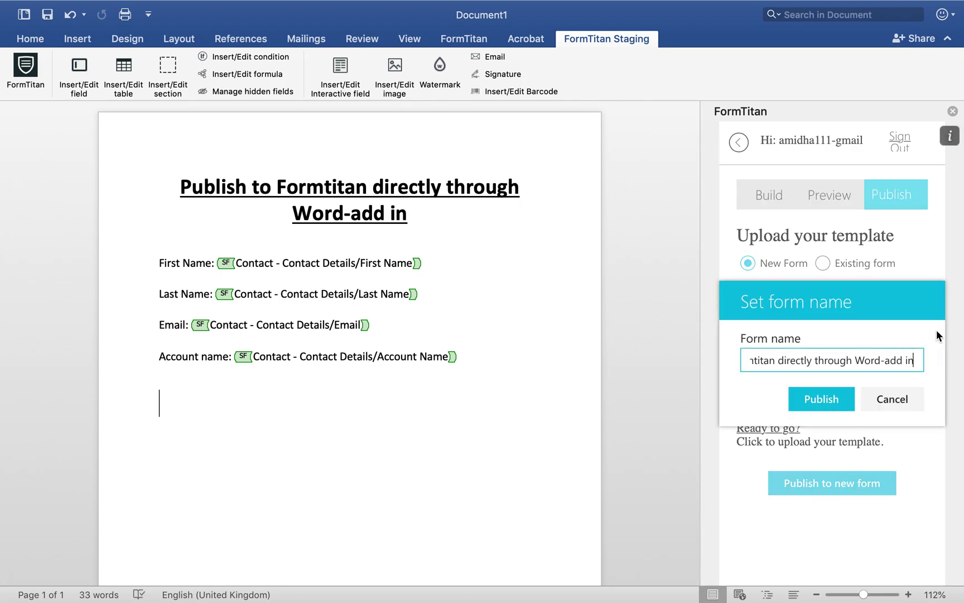
left_click(914, 360)
key("super+a")
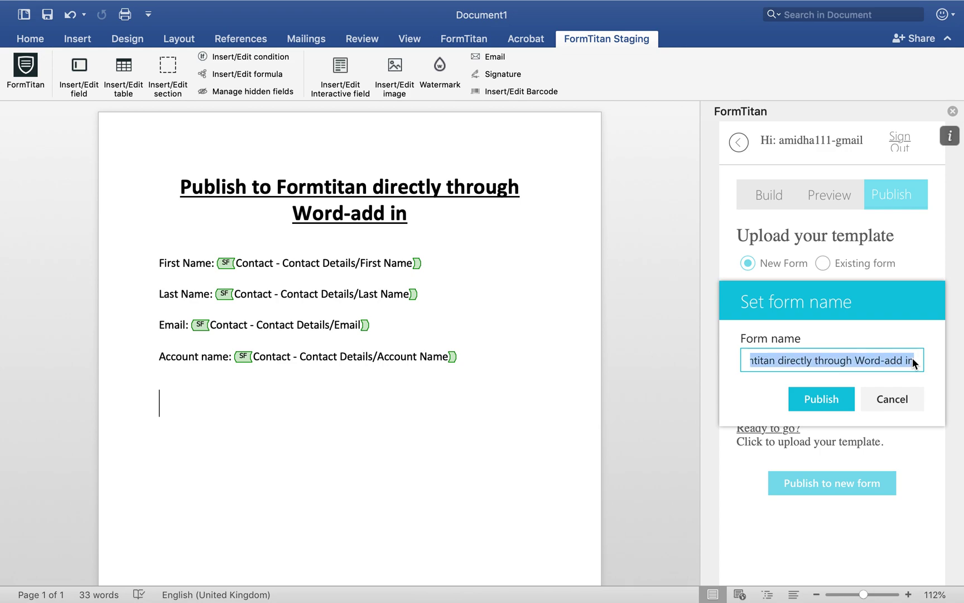
key("BackSpace")
left_click_drag(419, 215, 210, 184)
key("super+c")
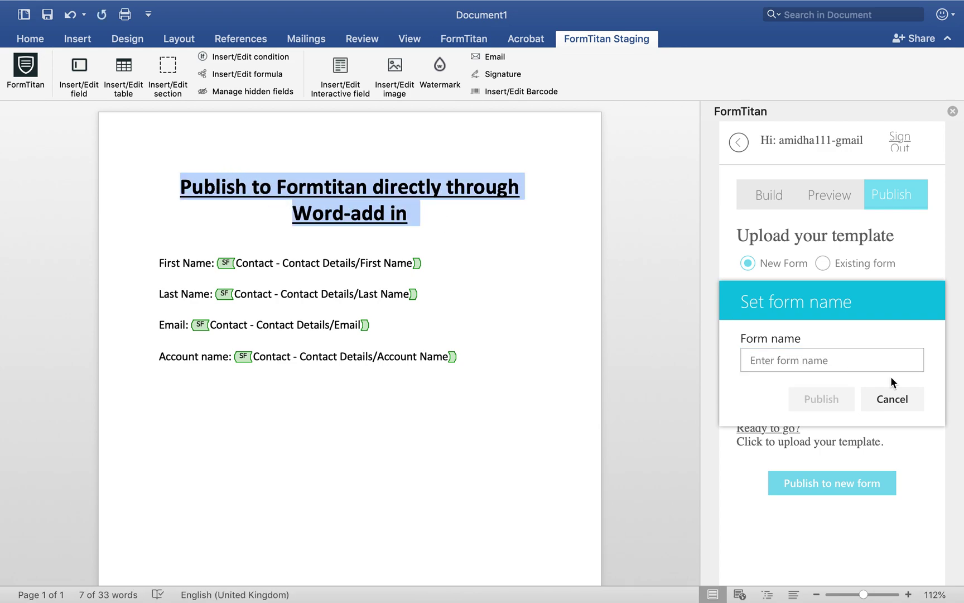
left_click(858, 359)
key("super+v")
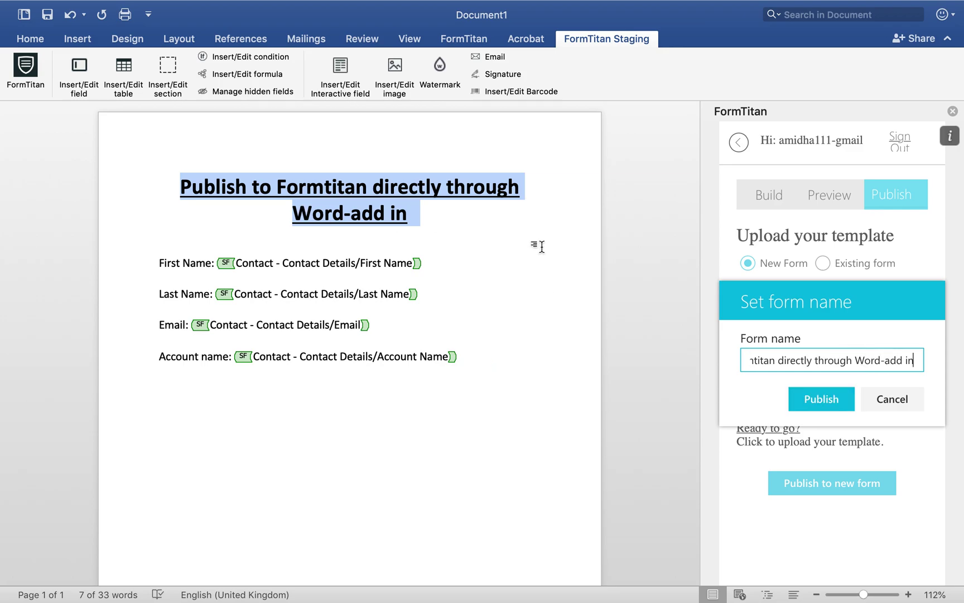
left_click(837, 406)
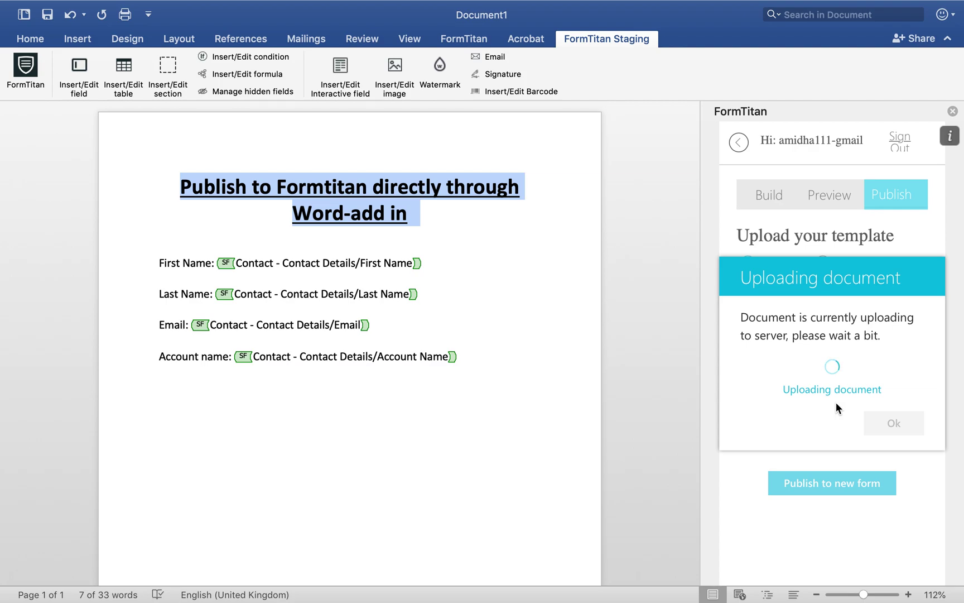
key("ctrl+Left")
key("ctrl+Right")
key("ctrl+Right")
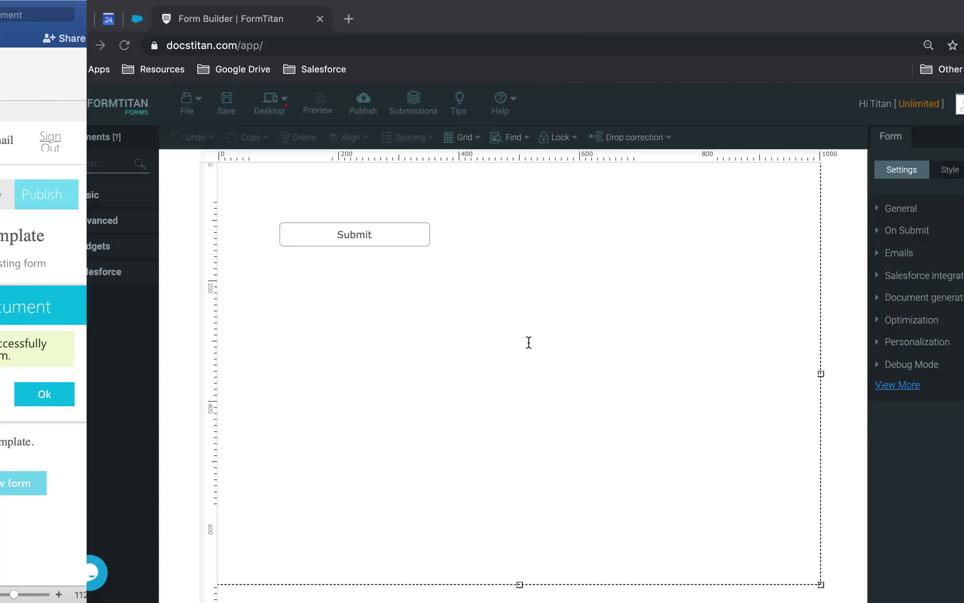
Open the new Word add-in form in the Form Builder from the dashboard and inspect its hidden RecordID field.
left_click(67, 108)
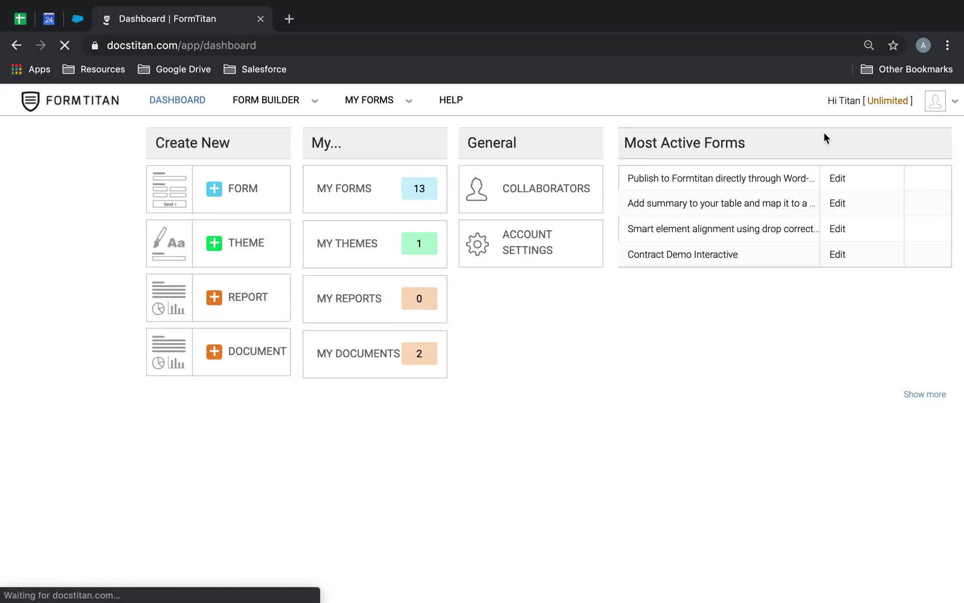
left_click(837, 179)
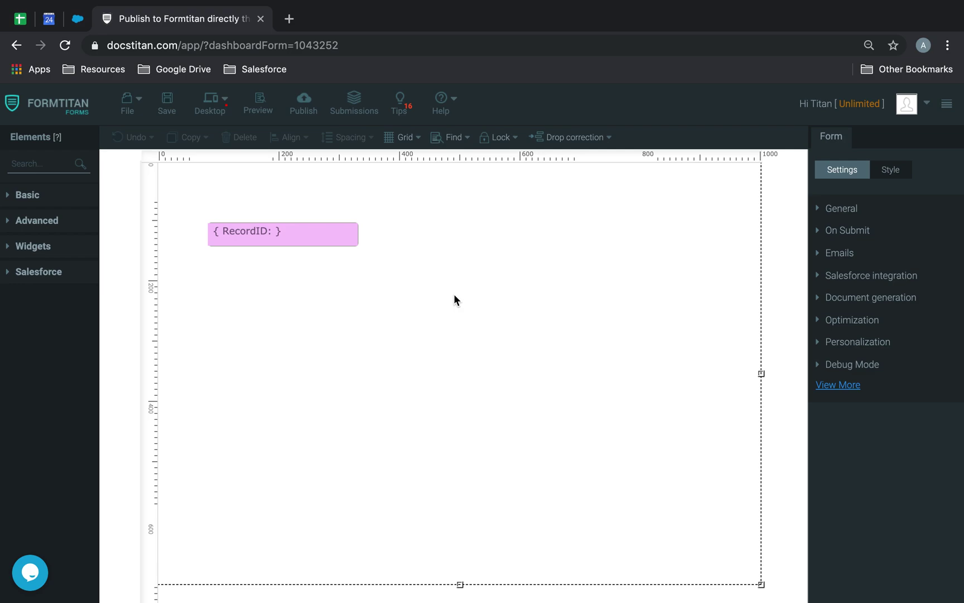
left_click(309, 229)
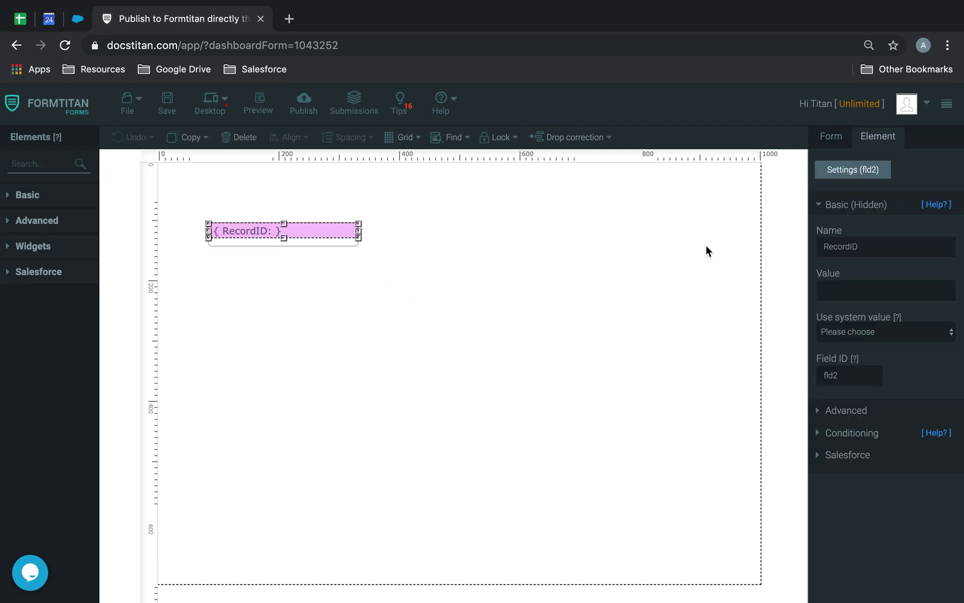
left_click(859, 434)
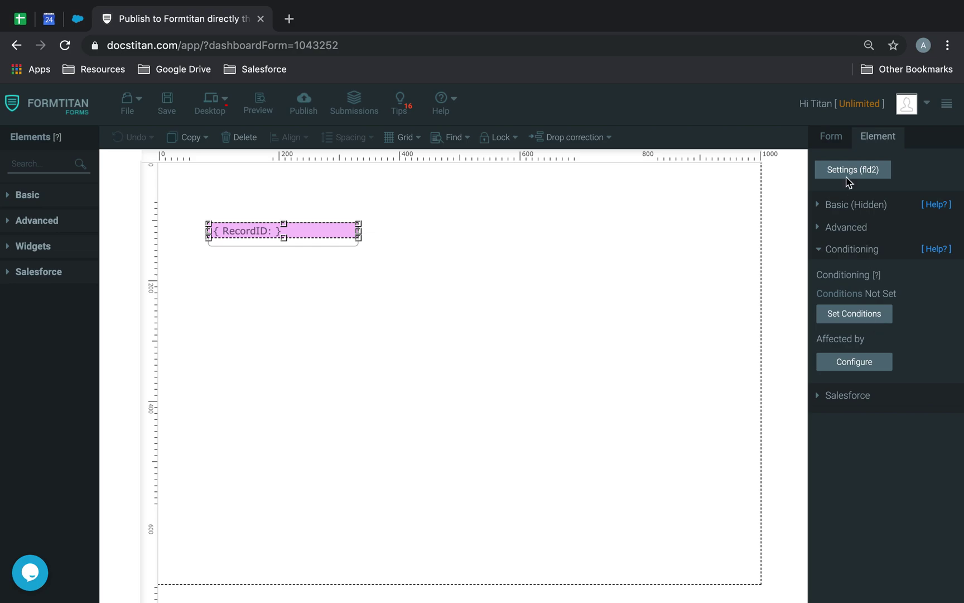
left_click(830, 139)
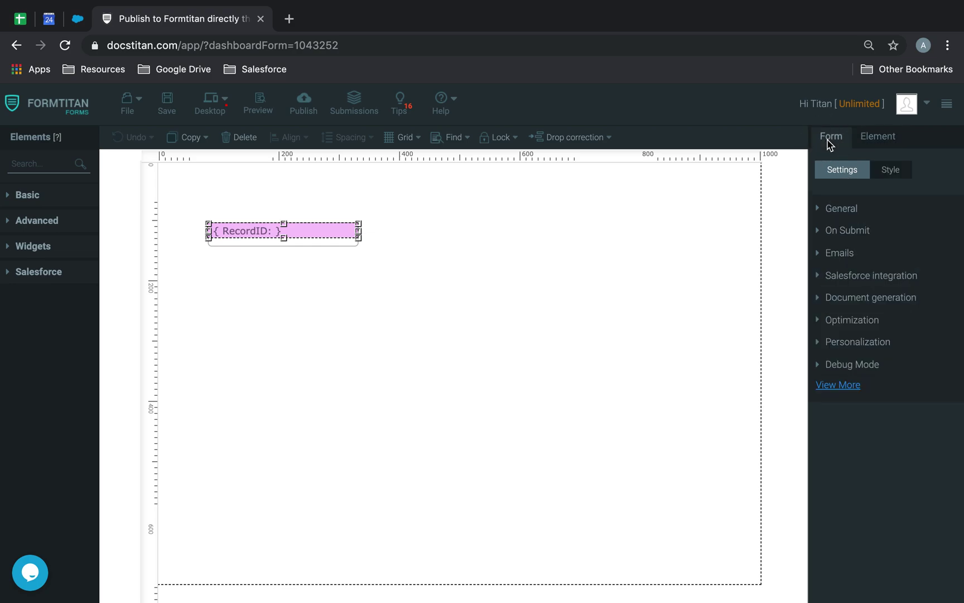
Check Preview before submit under Document generation > Word mapping, apply it, and save the form.
left_click(879, 299)
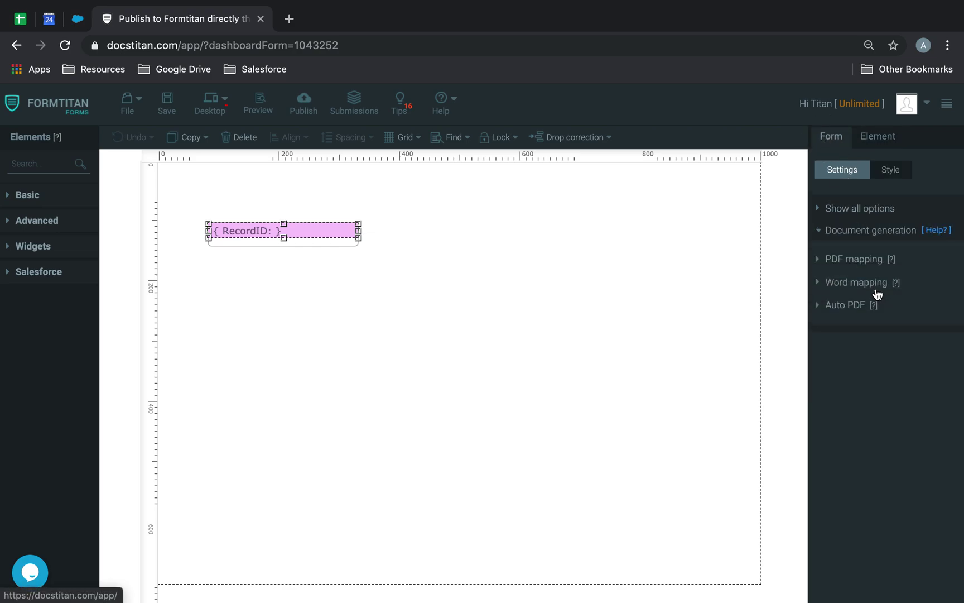
left_click(877, 292)
left_click(859, 358)
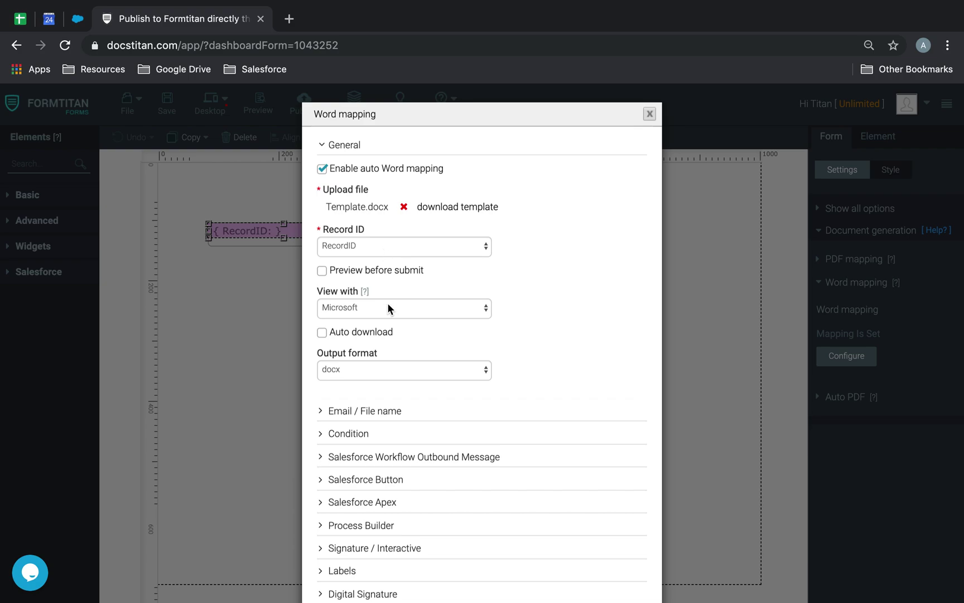
left_click(322, 271)
scroll(557, 471, "down", 3)
left_click(553, 562)
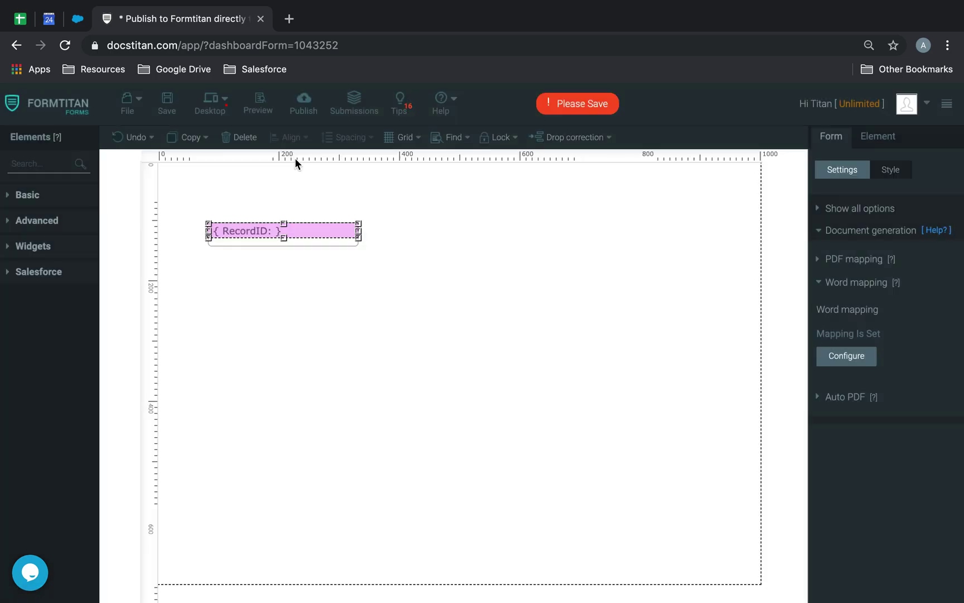
left_click(166, 102)
Place a Full Name field and an Email field below it on the form.
type("full")
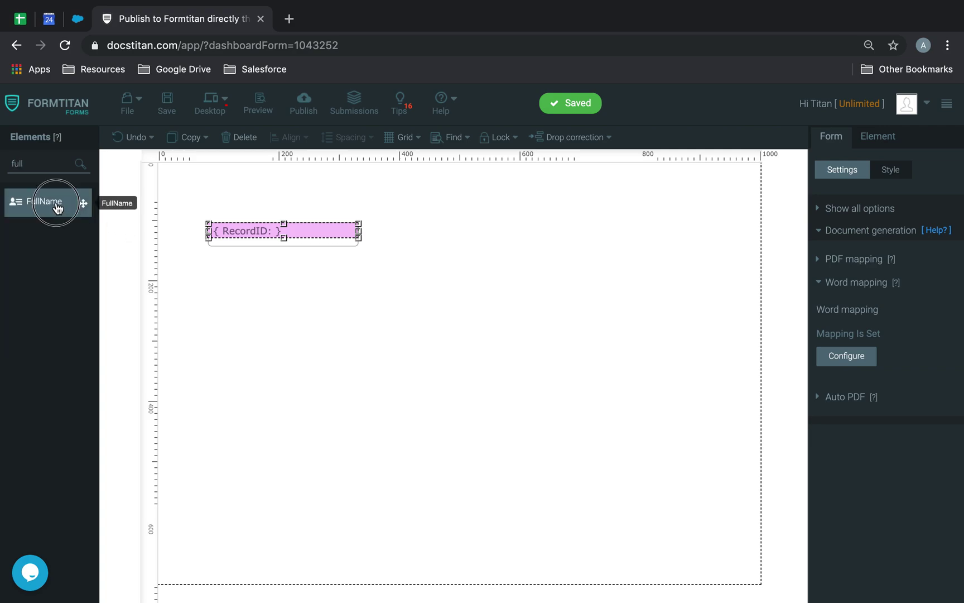
left_click_drag(56, 208, 458, 218)
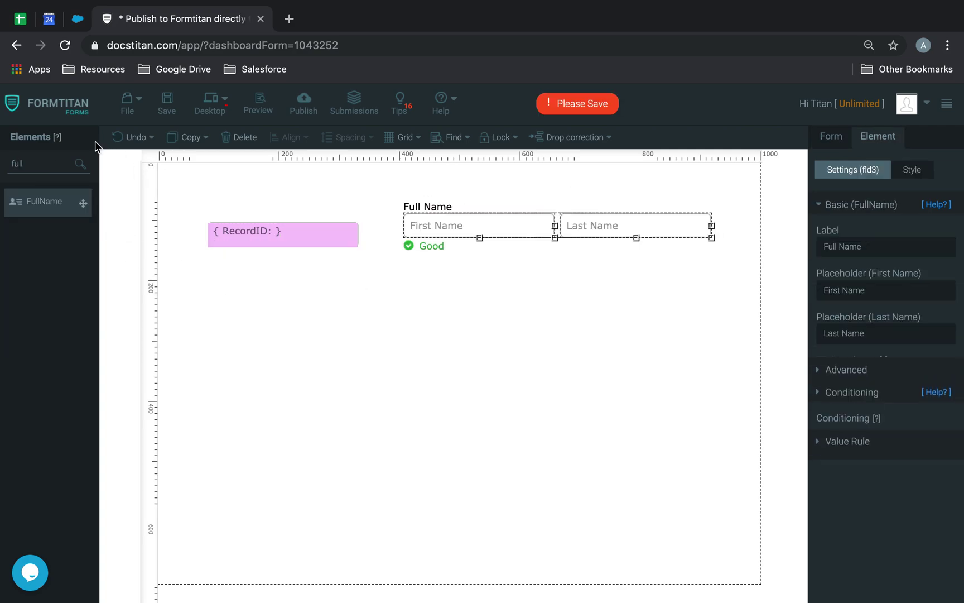
double_click(60, 163)
type("email")
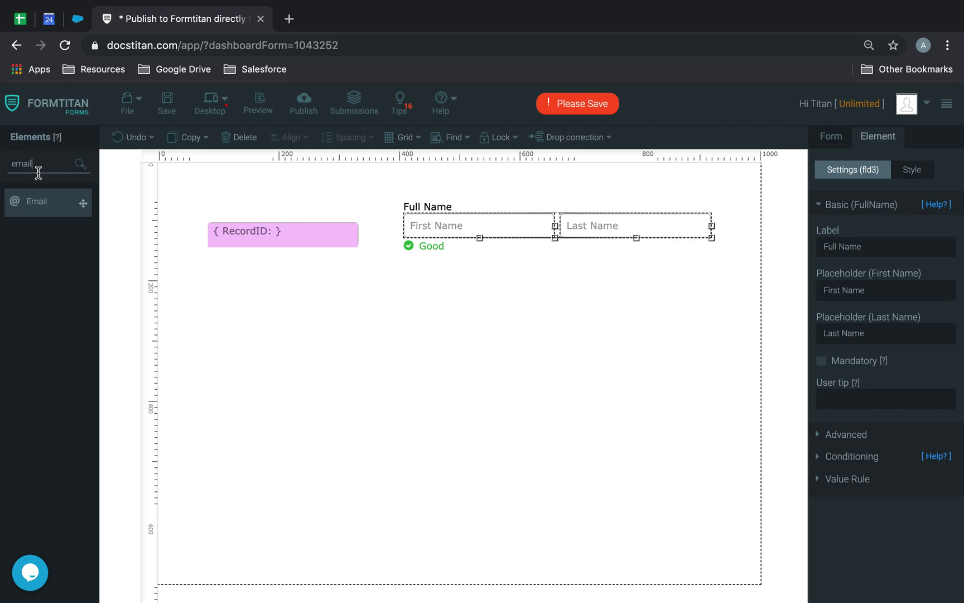
left_click_drag(50, 201, 438, 274)
left_click(11, 164)
Add a textbox beside the Email field and label it Account Name.
key("ctrl+a")
type("text")
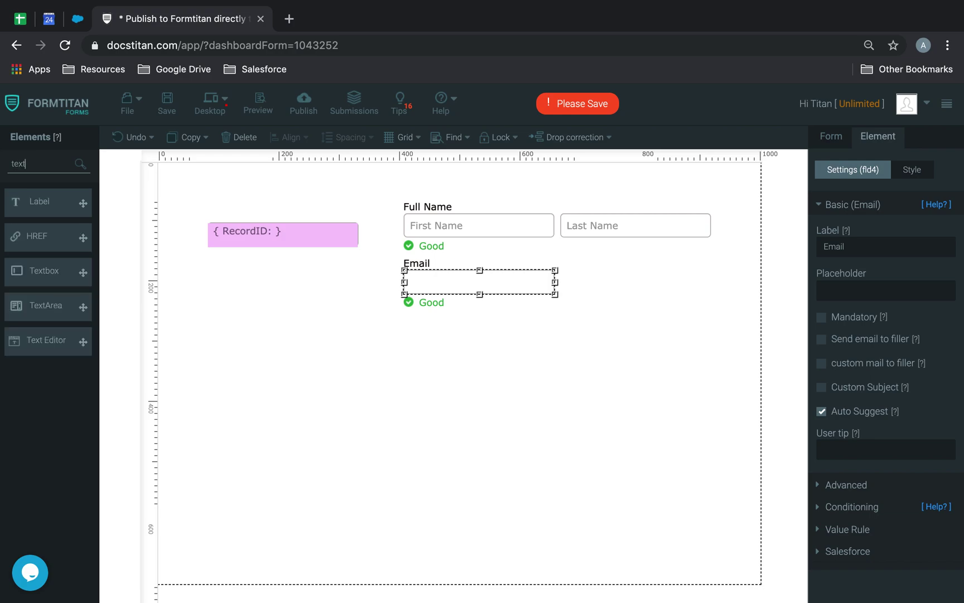
left_click_drag(67, 272, 624, 277)
double_click(870, 246)
type("TA")
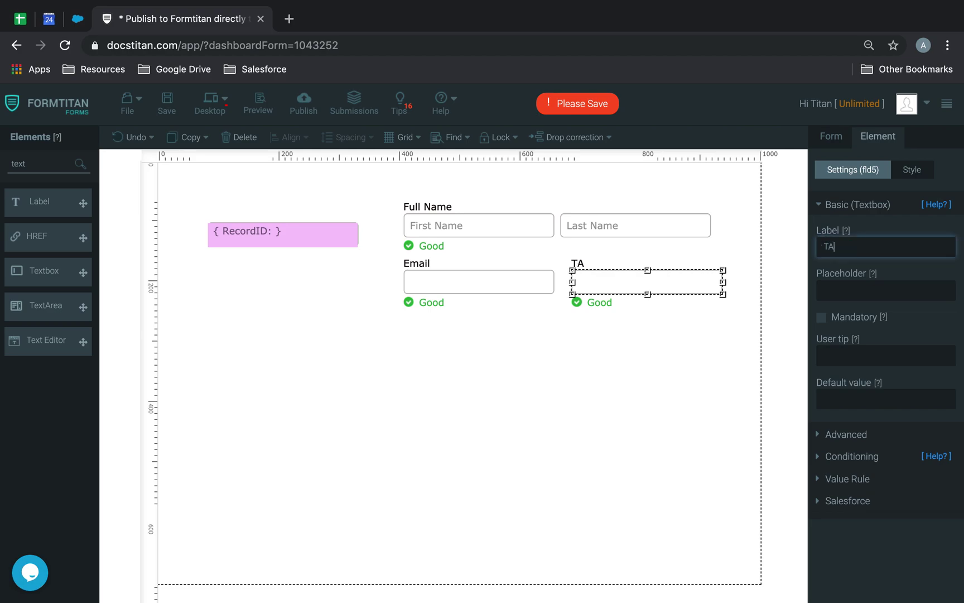
type("Account Name")
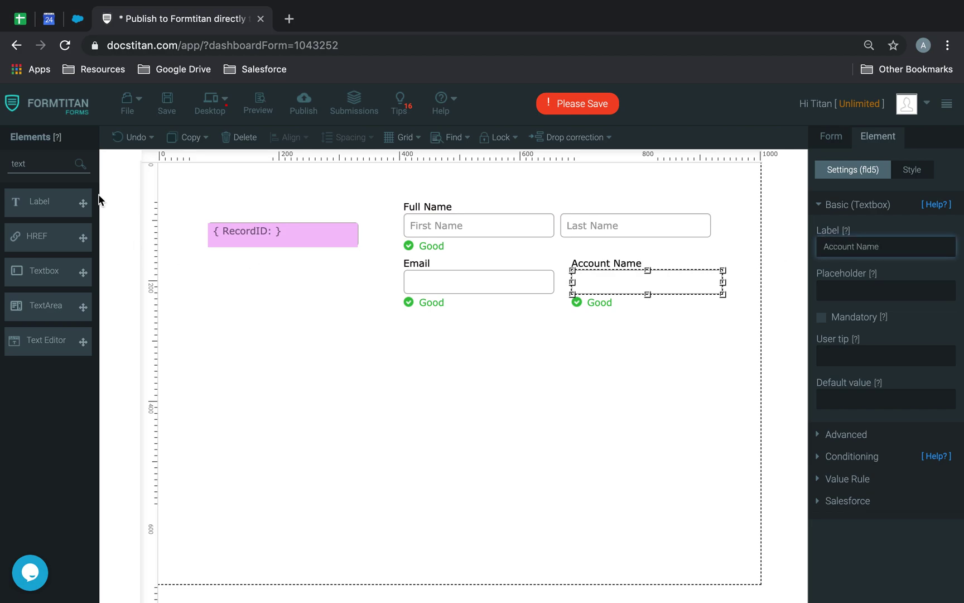
Add a Submit button below the fields with Button Type submit, then save the form.
double_click(54, 164)
key("BackSpace")
type("sub")
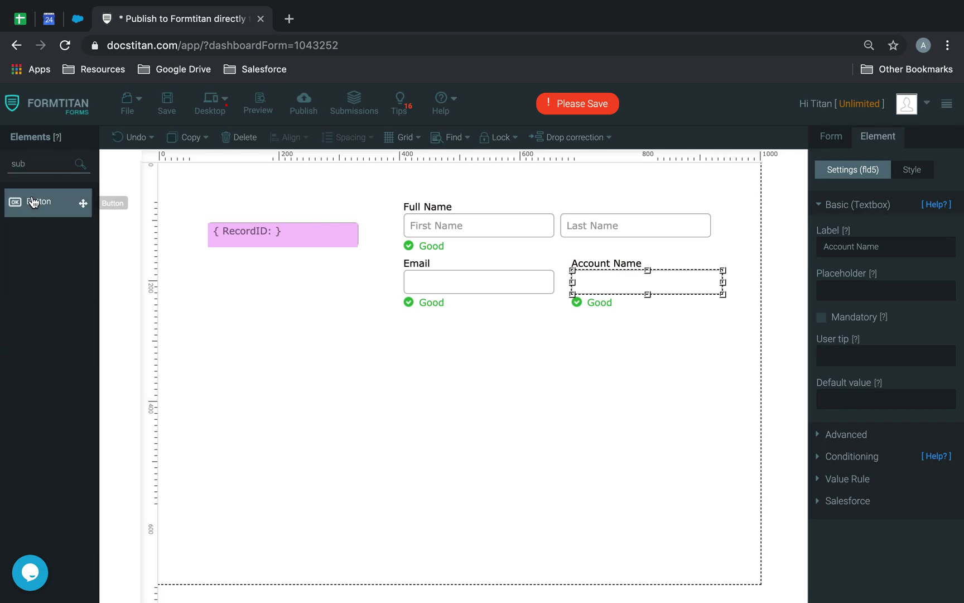
left_click_drag(33, 202, 514, 348)
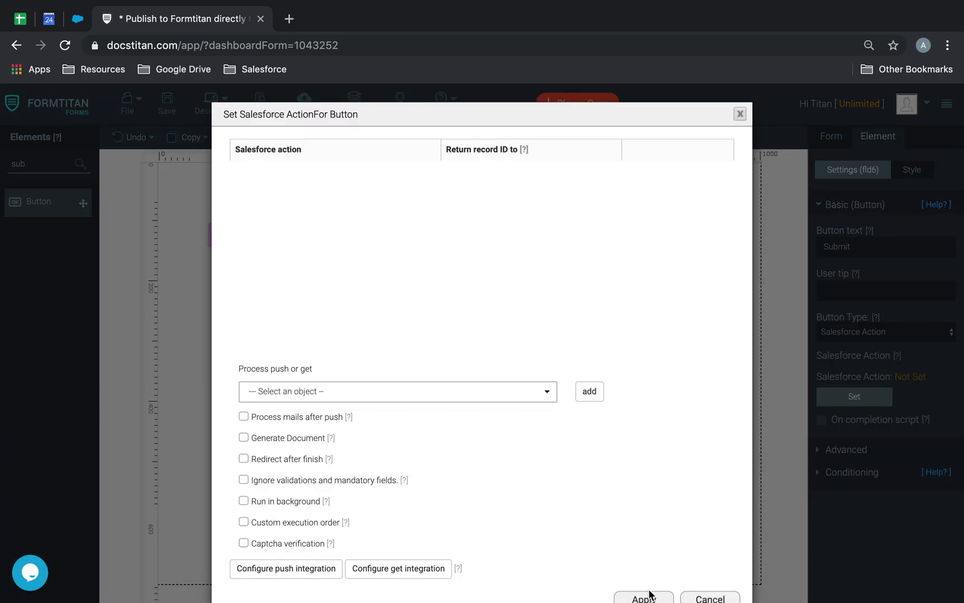
left_click(650, 596)
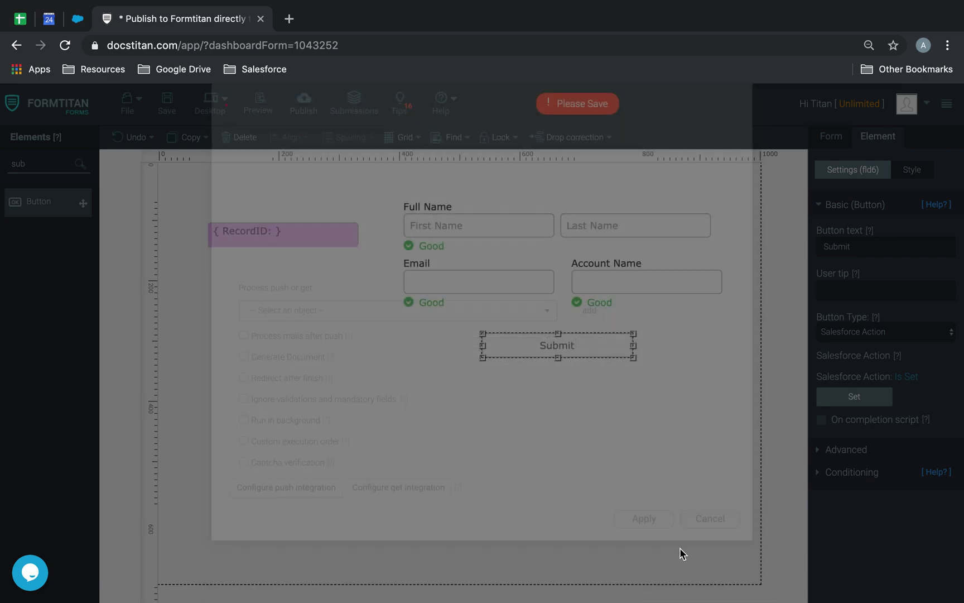
left_click(899, 330)
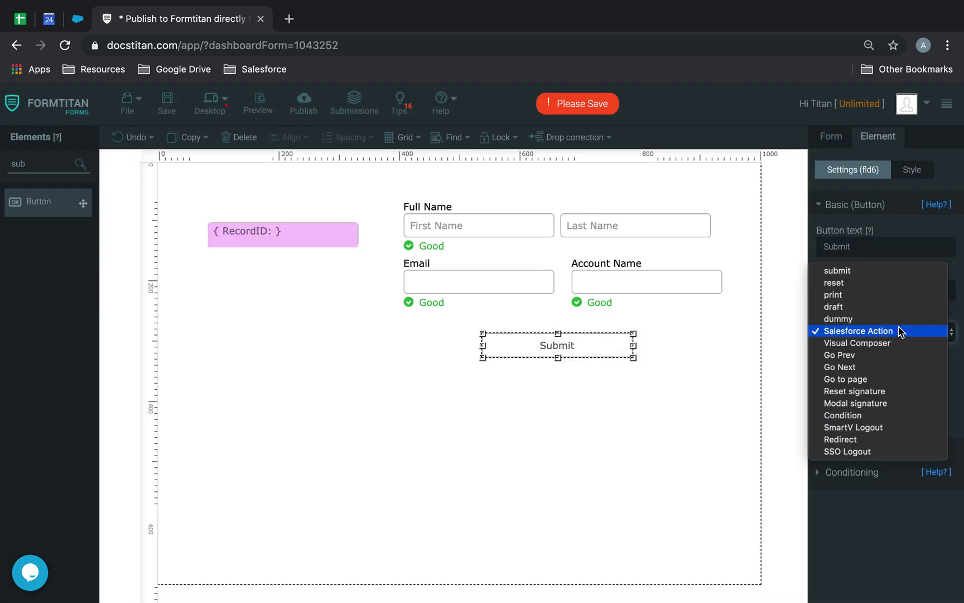
left_click(859, 271)
left_click(167, 103)
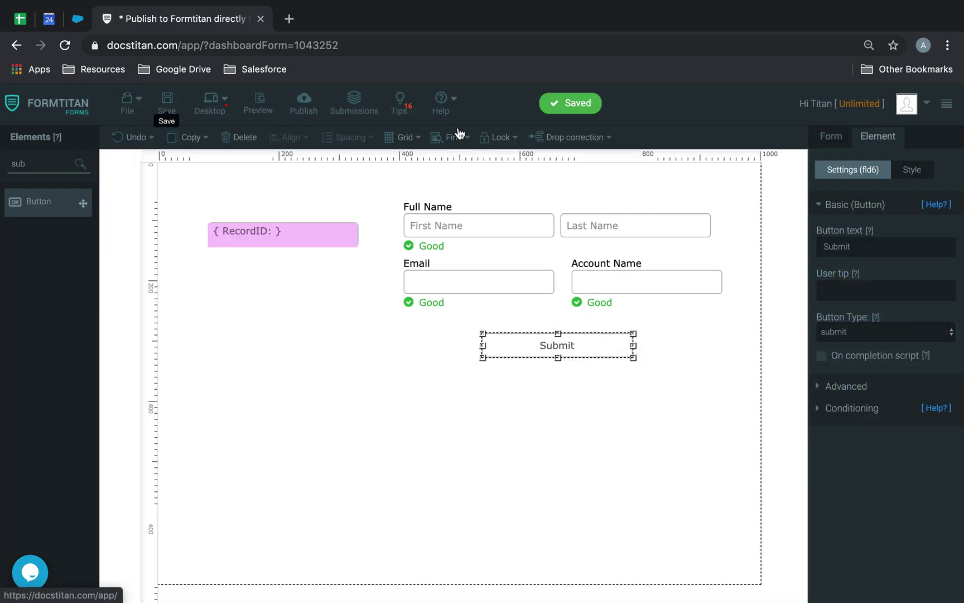
left_click(830, 137)
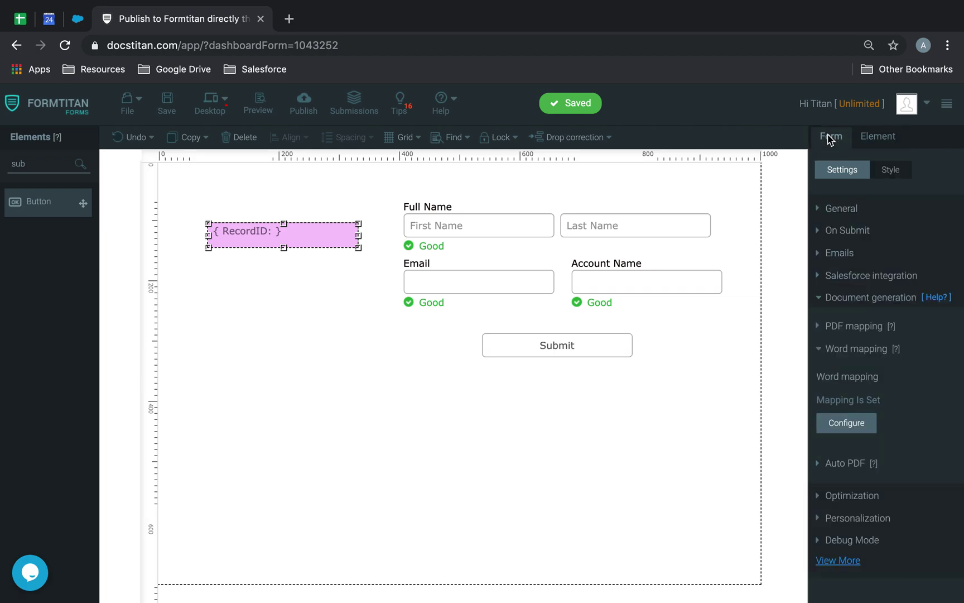
Edit the Contact Word mapping under Get from Salesforce, turning off use in custom button or action.
left_click(881, 277)
left_click(852, 383)
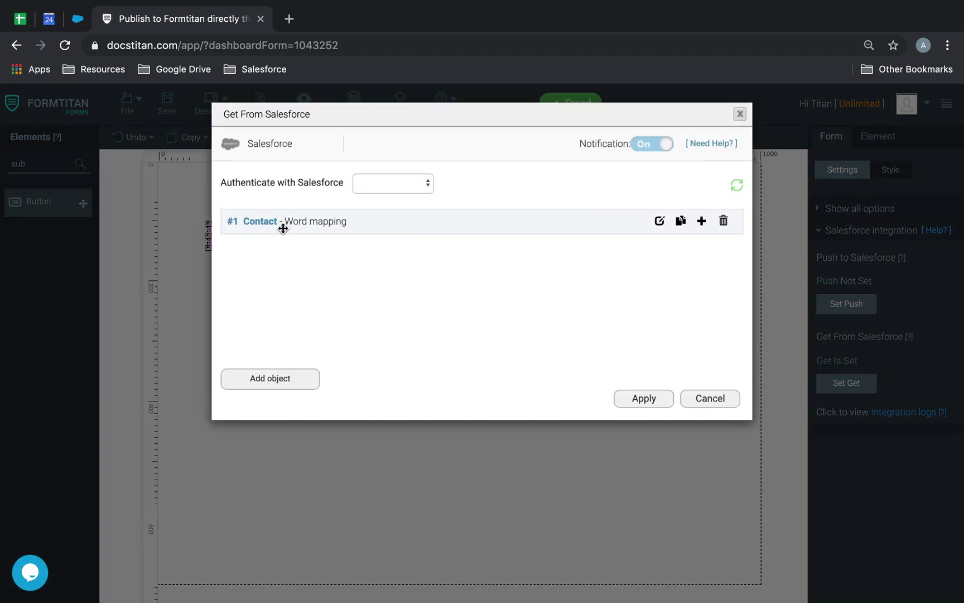
left_click(660, 221)
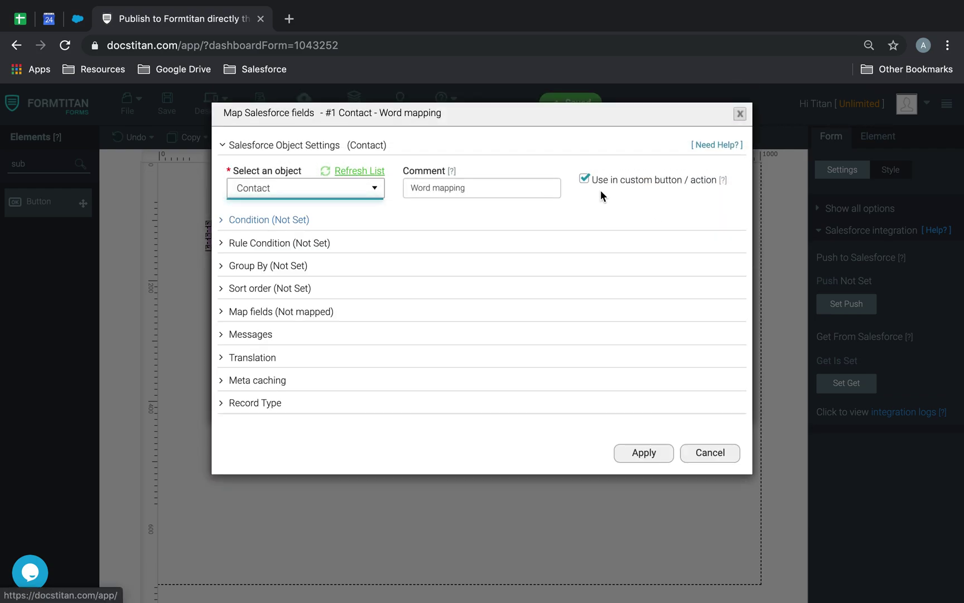
left_click(584, 179)
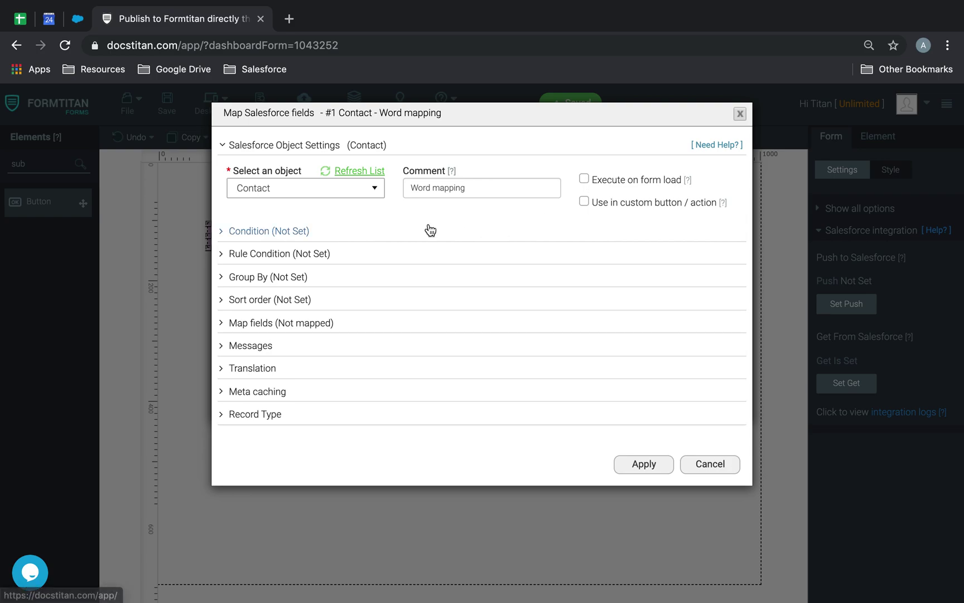
Add the lookup condition Contact ID Equals RecordID and open the Map fields table.
left_click(264, 230)
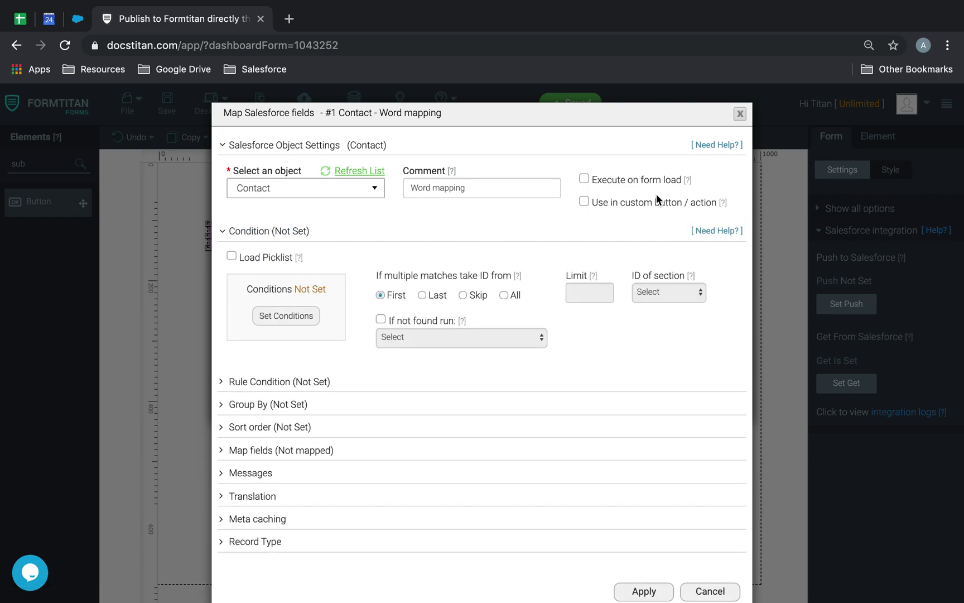
left_click(287, 316)
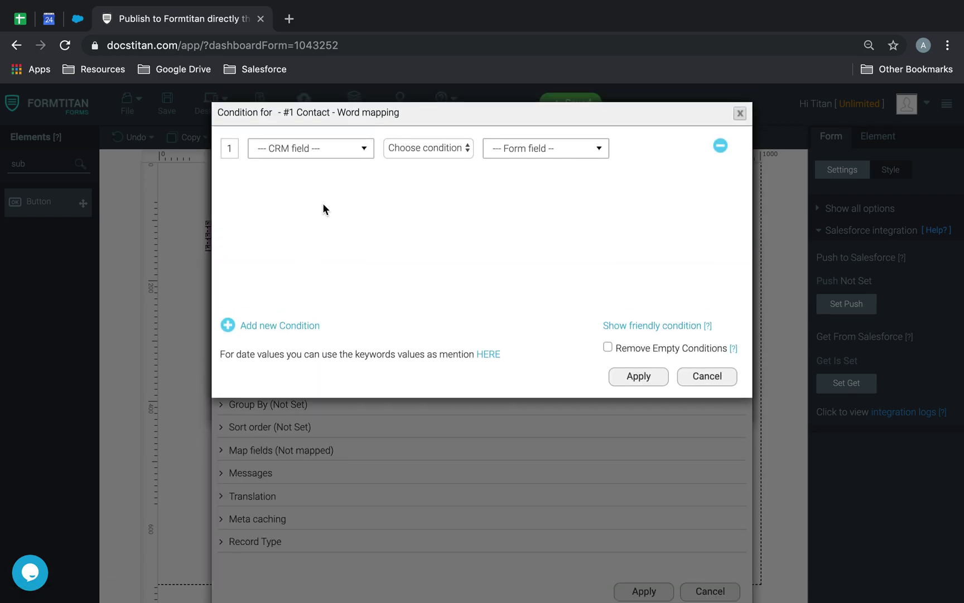
left_click(336, 159)
left_click(317, 251)
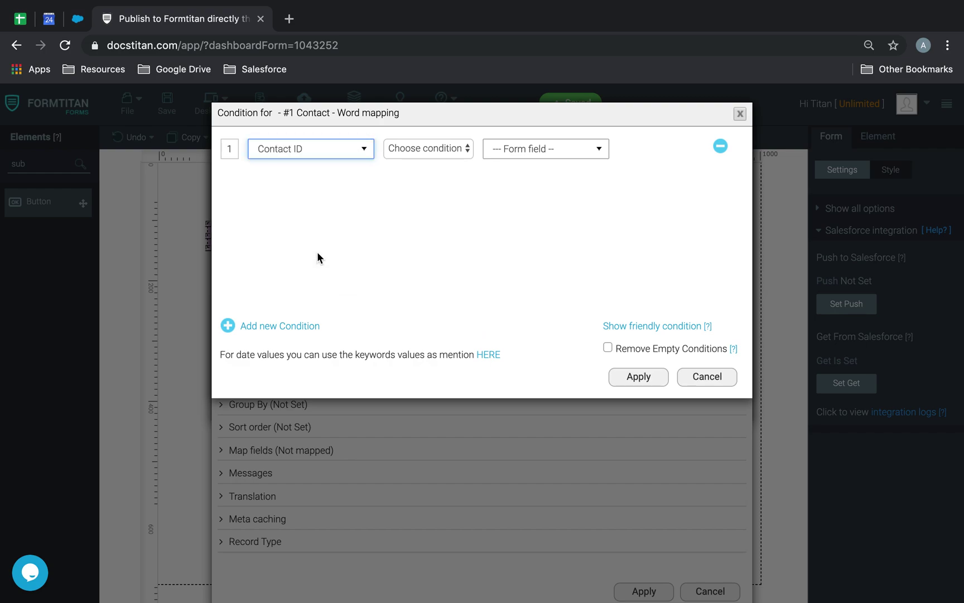
left_click(462, 148)
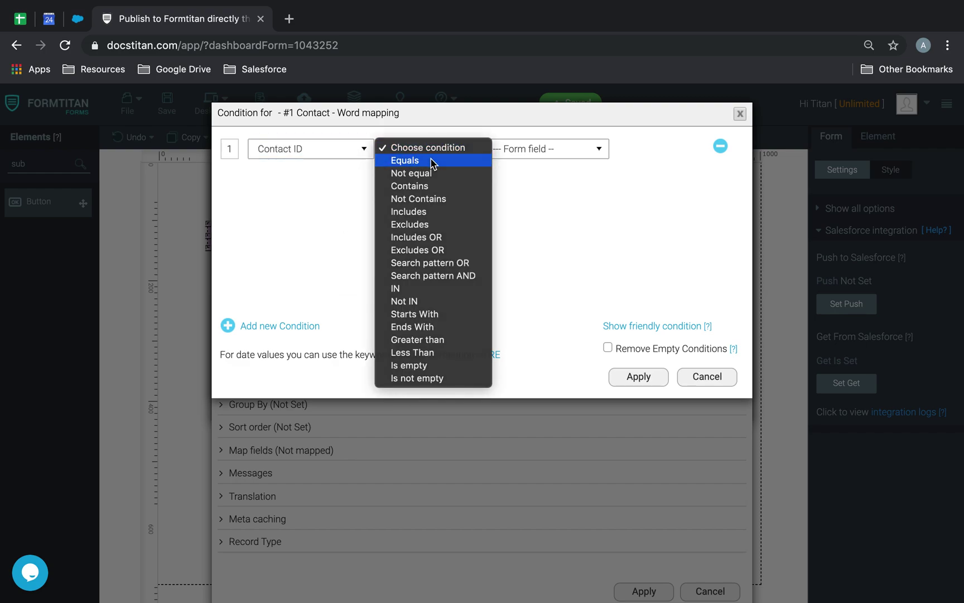
left_click(431, 160)
left_click(577, 148)
left_click(537, 192)
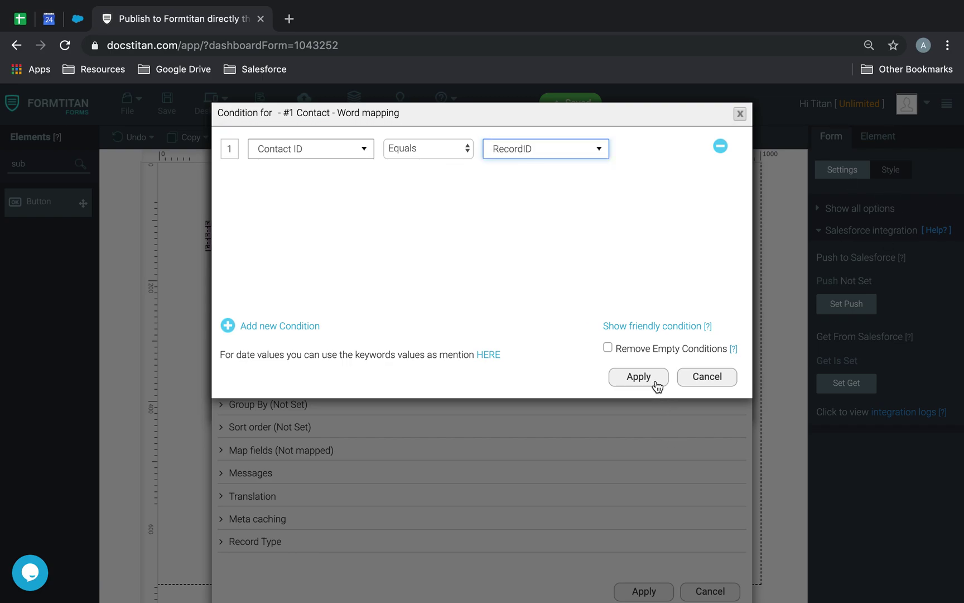
left_click(638, 377)
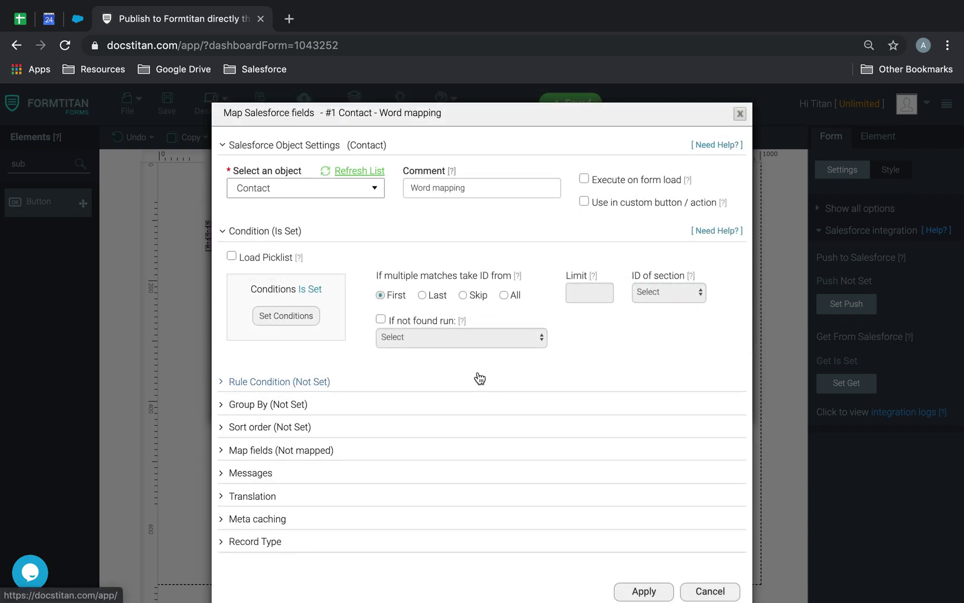
left_click(327, 450)
left_click(309, 509)
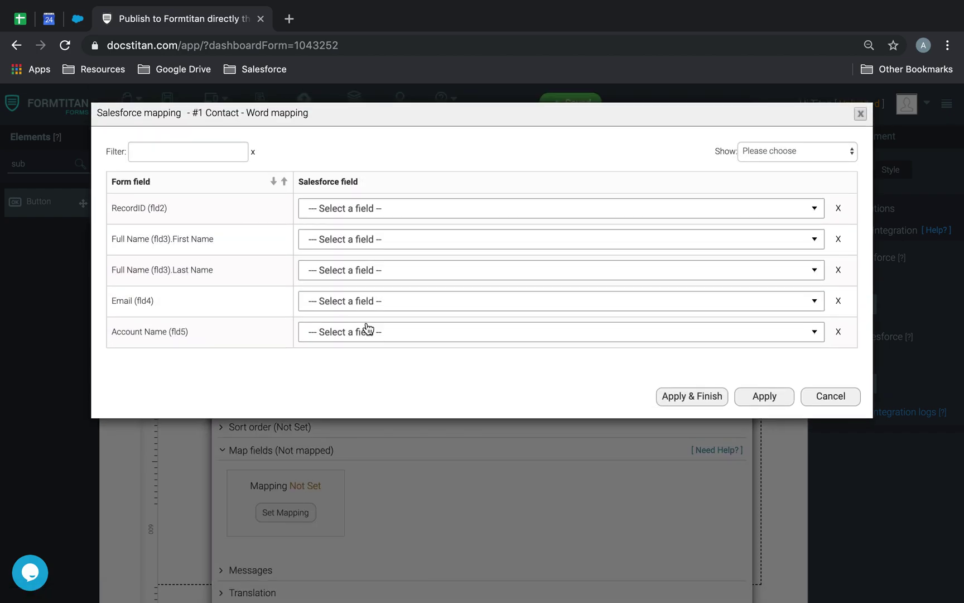
Map the form's first name, last name and email to Salesforce First Name, Last Name and Email.
left_click(372, 241)
type("first")
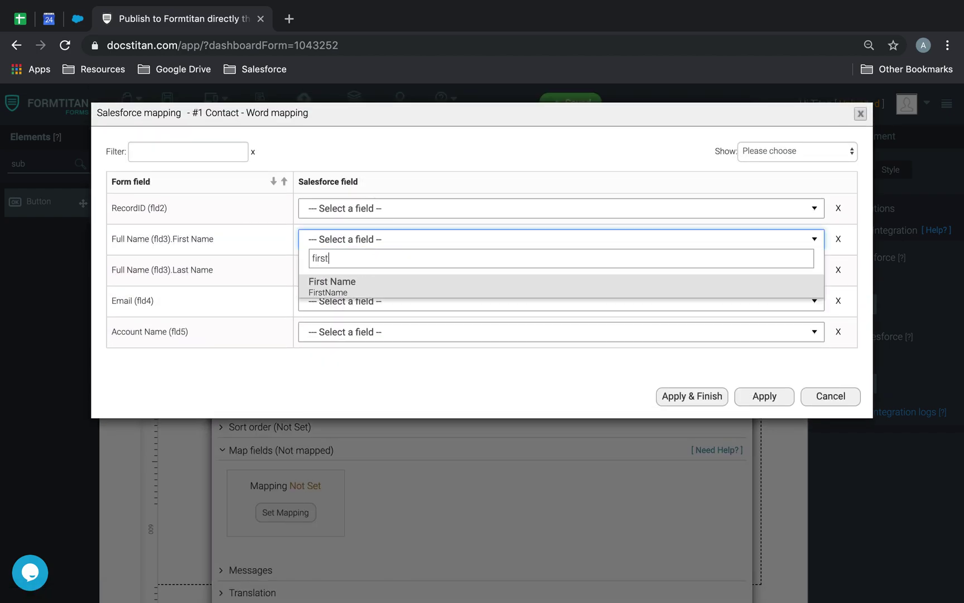
left_click(368, 281)
left_click(368, 273)
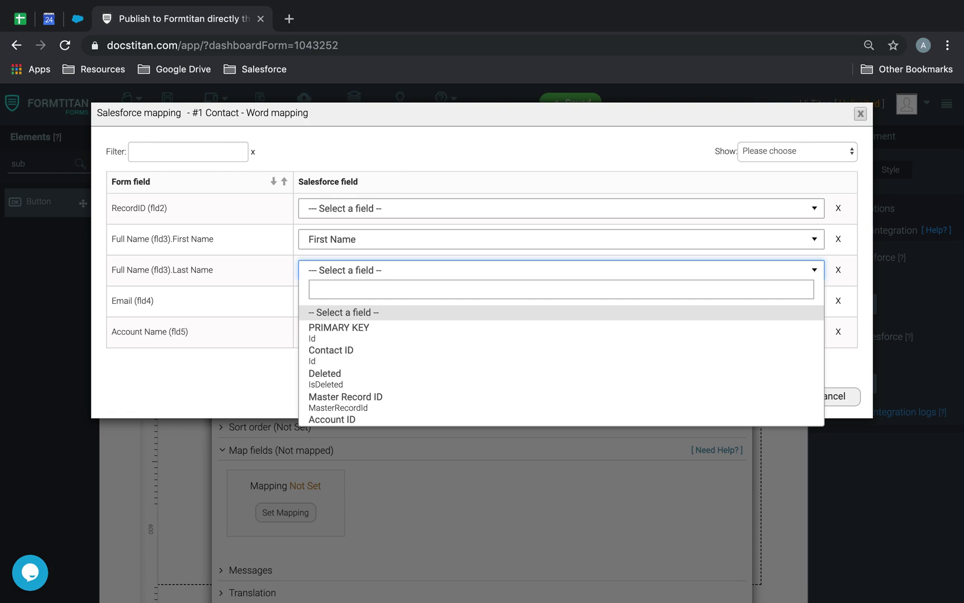
type("last")
left_click(361, 315)
left_click(363, 302)
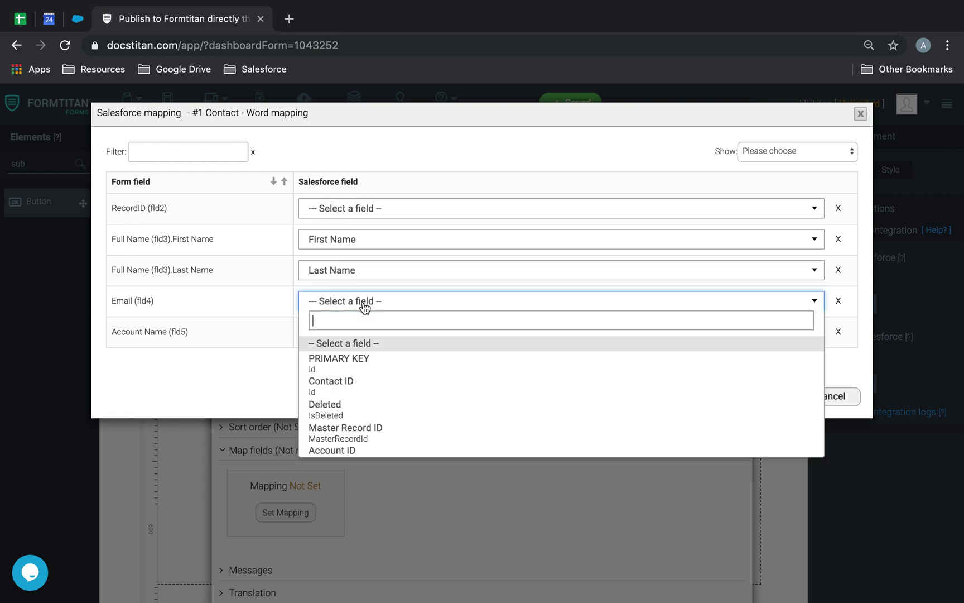
type("email")
left_click(355, 345)
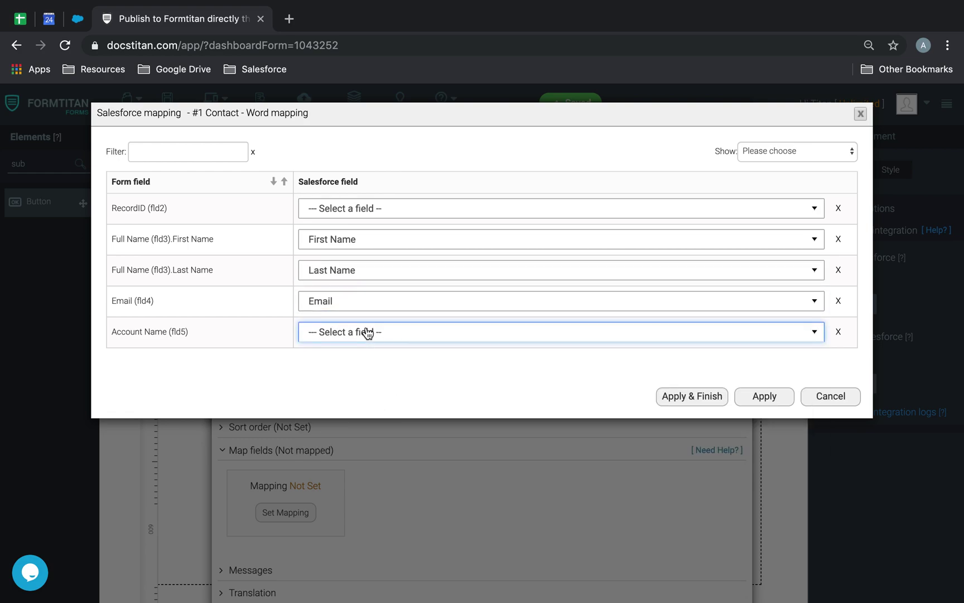
Map account name to Account ID with reference Account Name, apply the mapping, and save.
left_click(367, 333)
left_click(353, 481)
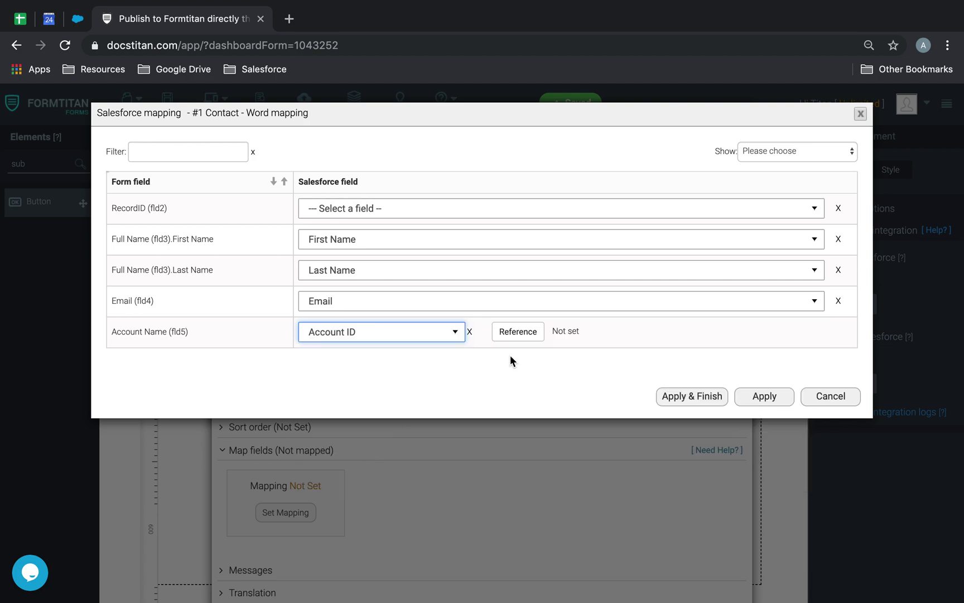
left_click(525, 336)
left_click(571, 146)
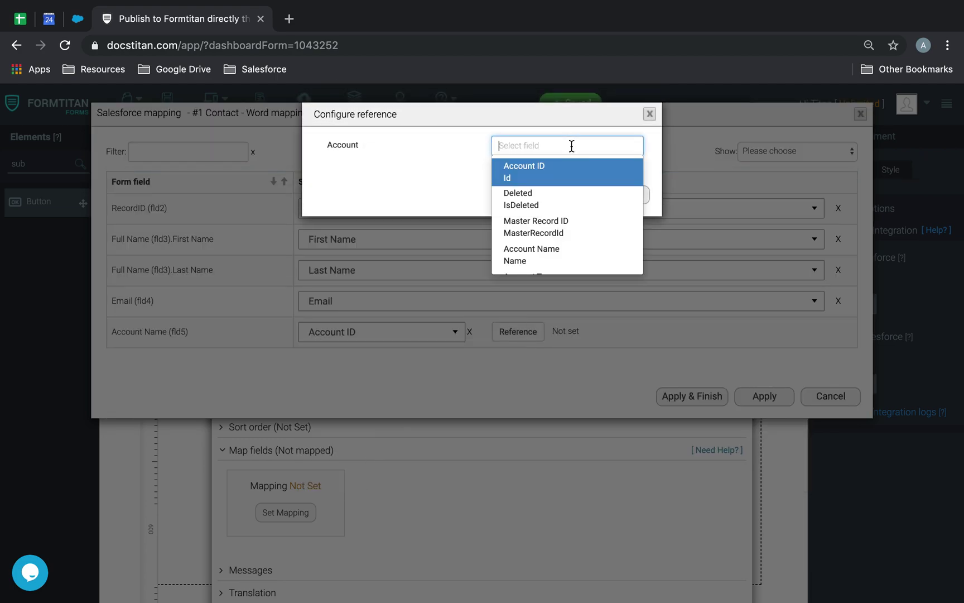
left_click(577, 253)
left_click(563, 196)
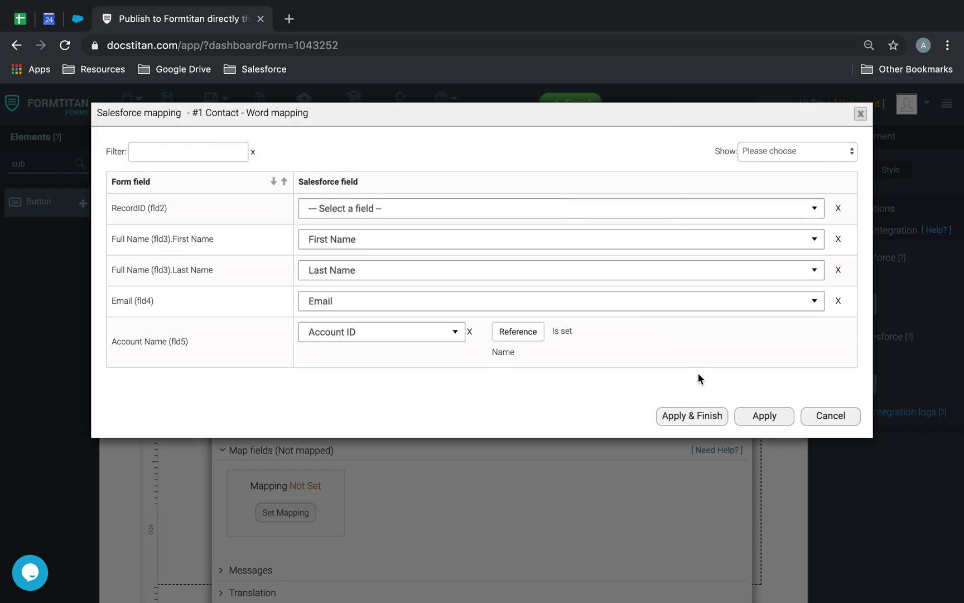
left_click(692, 416)
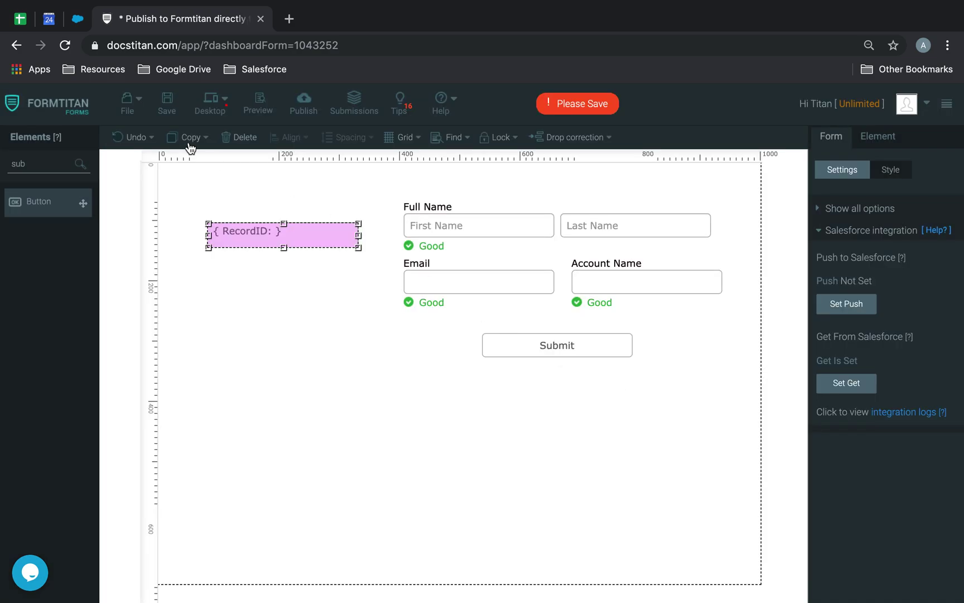
left_click(170, 103)
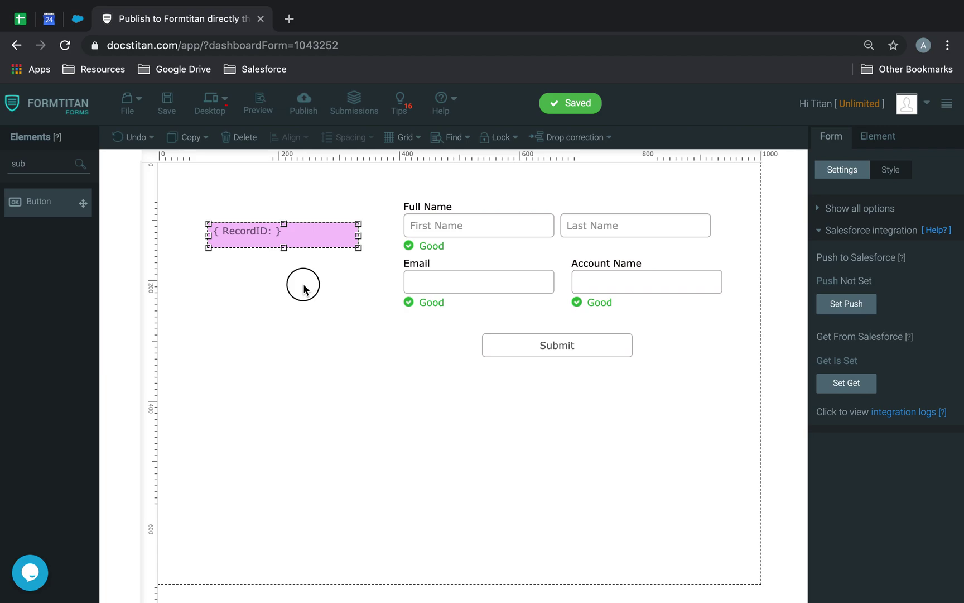
Turn on Show Hidden Fields in the form's Debug Mode options and save the form.
left_click(317, 231)
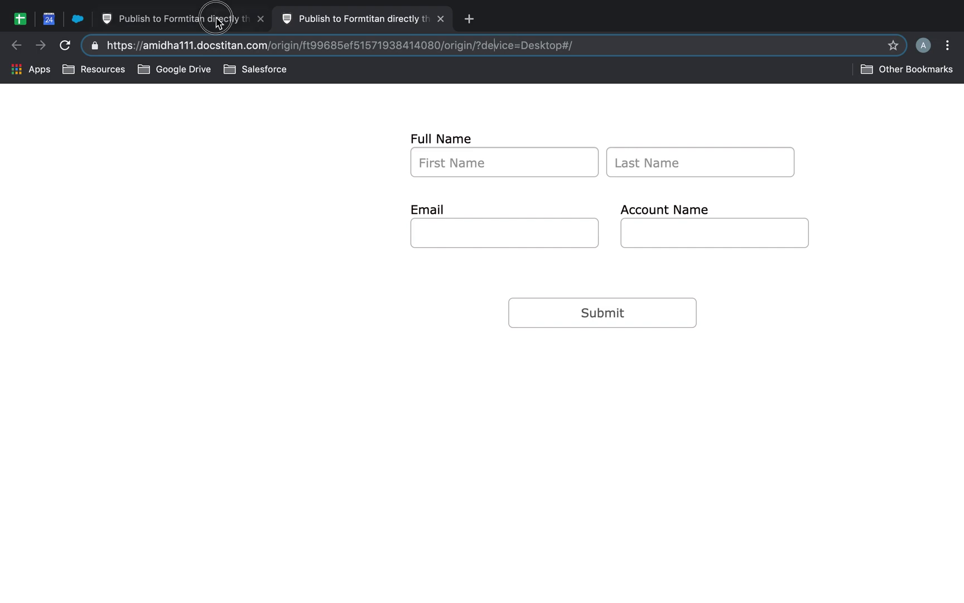
left_click(215, 20)
left_click(819, 139)
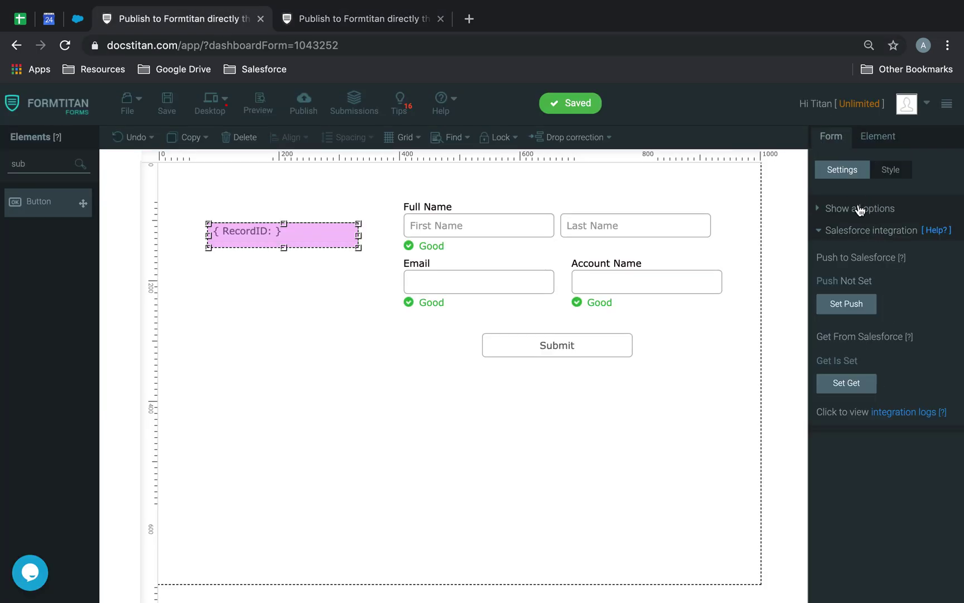
left_click(860, 209)
left_click(861, 366)
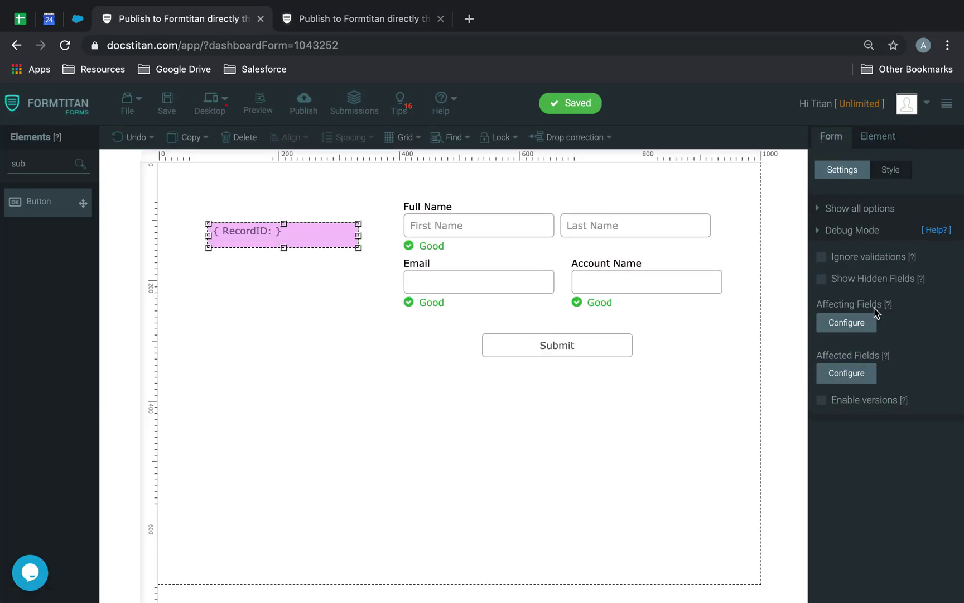
left_click(822, 279)
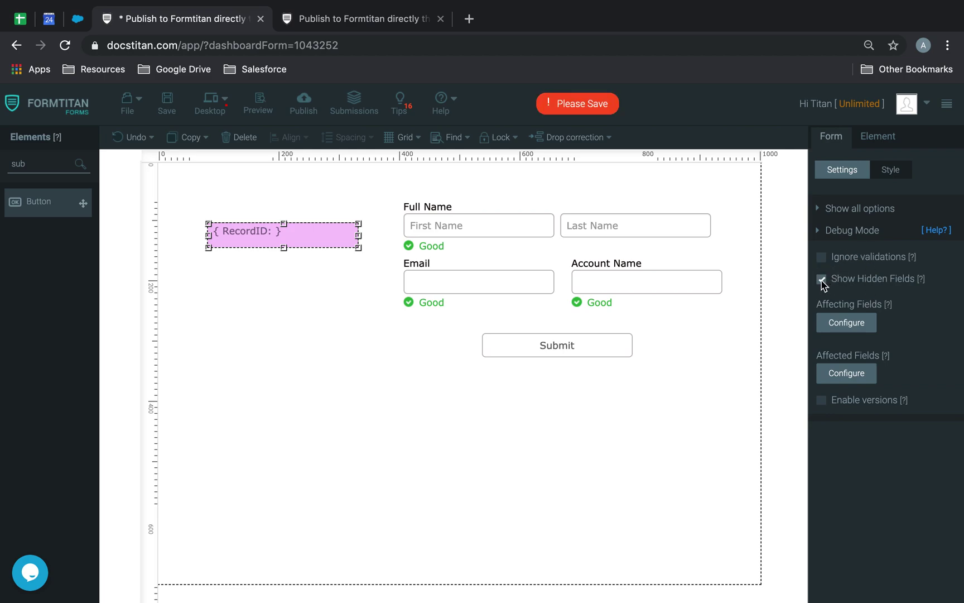
left_click(166, 100)
Reload the published form and replace the URL's device parameter with fld2=.
left_click(353, 17)
left_click(66, 46)
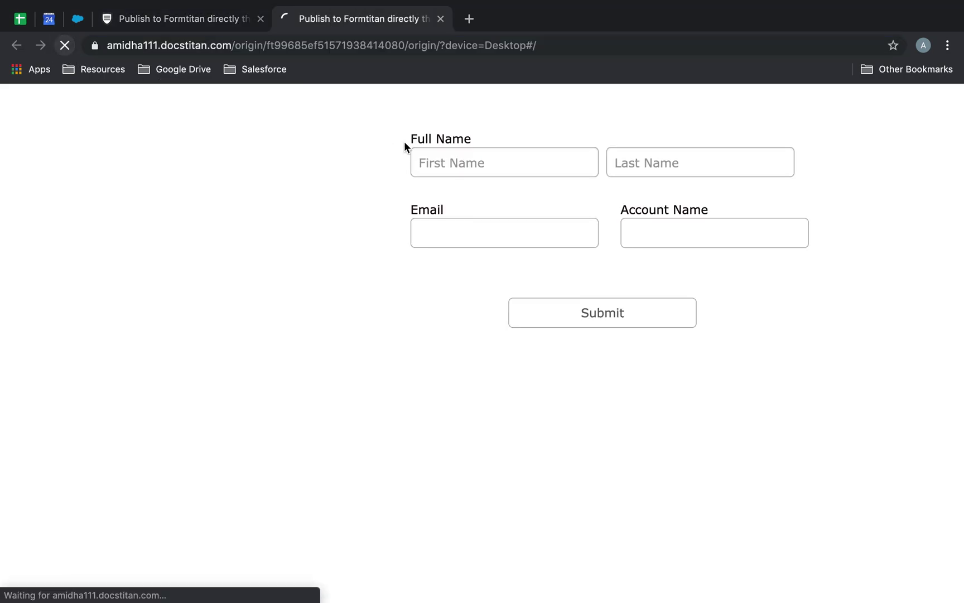
left_click(534, 44)
left_click(534, 44)
left_click_drag(482, 45, 693, 45)
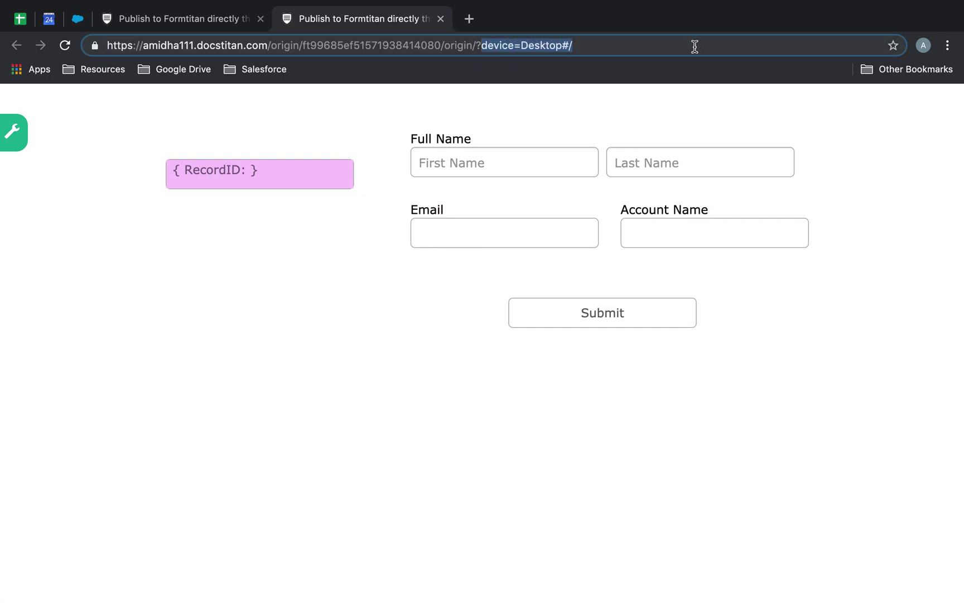
type("fld2=")
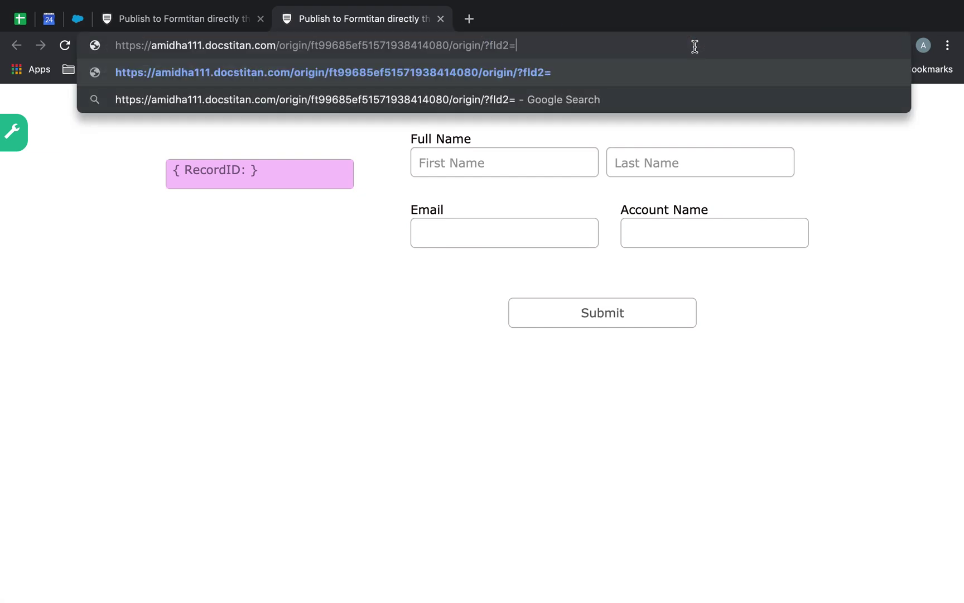
Copy the contact's record ID from the Salesforce record URL, then return to the FormTitan form tab.
left_click(77, 18)
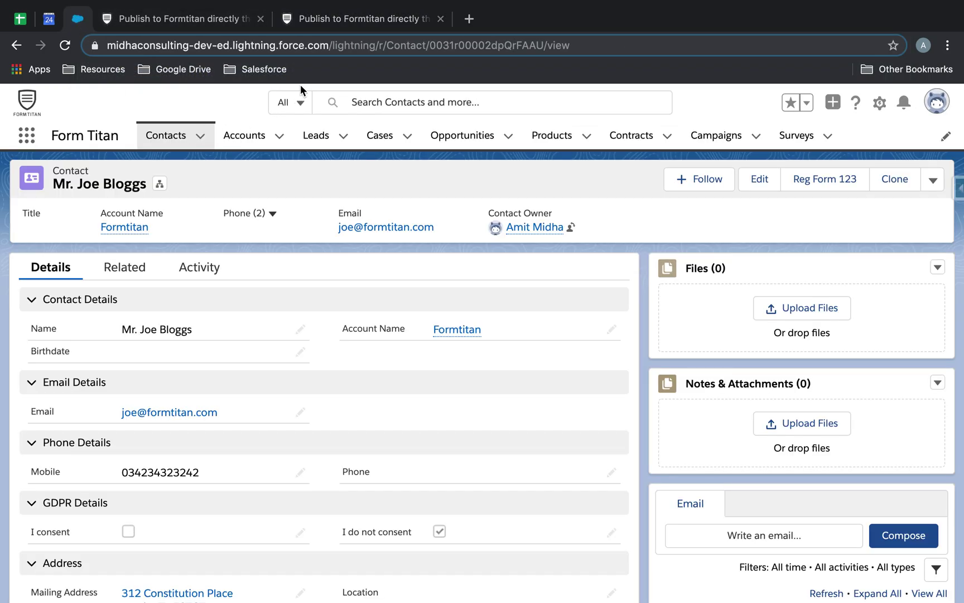
double_click(448, 45)
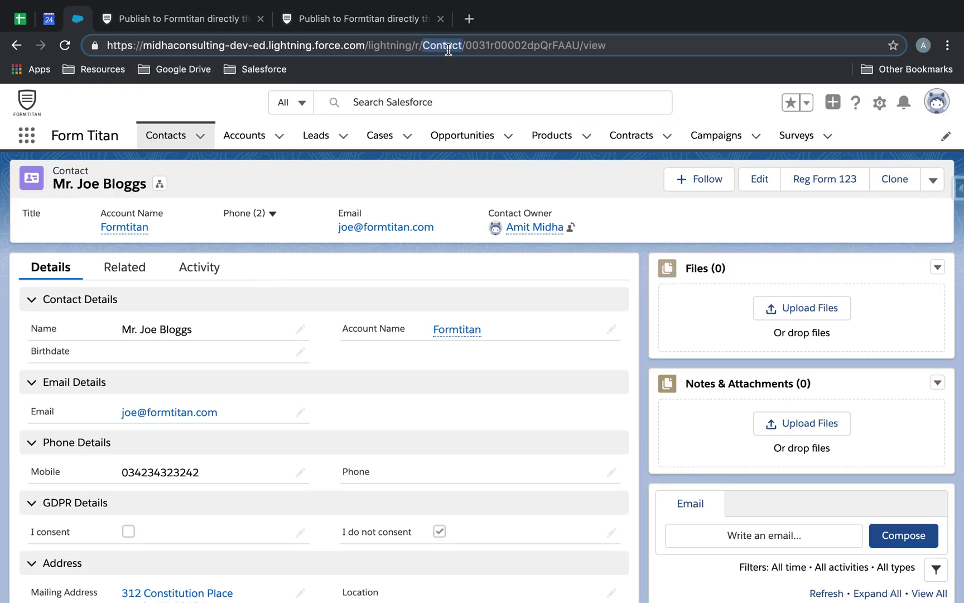
double_click(517, 44)
key("super+c")
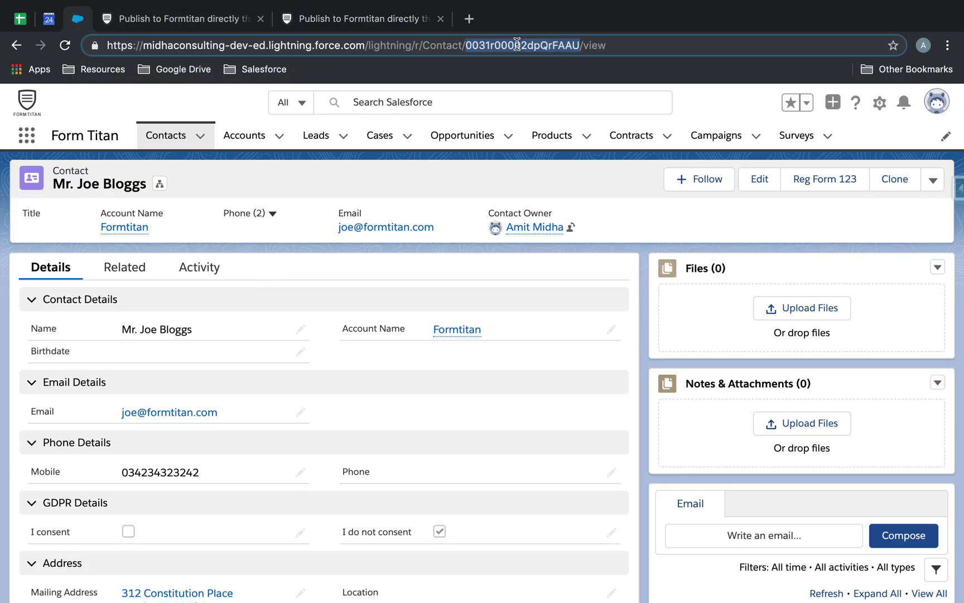
left_click(188, 21)
left_click(351, 21)
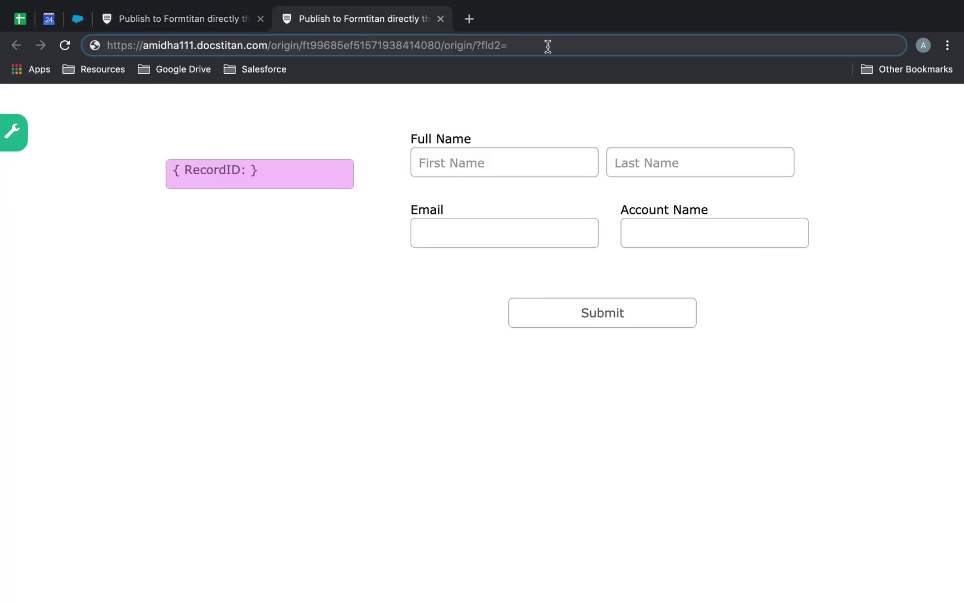
Append the record ID after ?fld2= and load the form, reviewing the prefilled name, email and account name.
key("super+v")
key("Return")
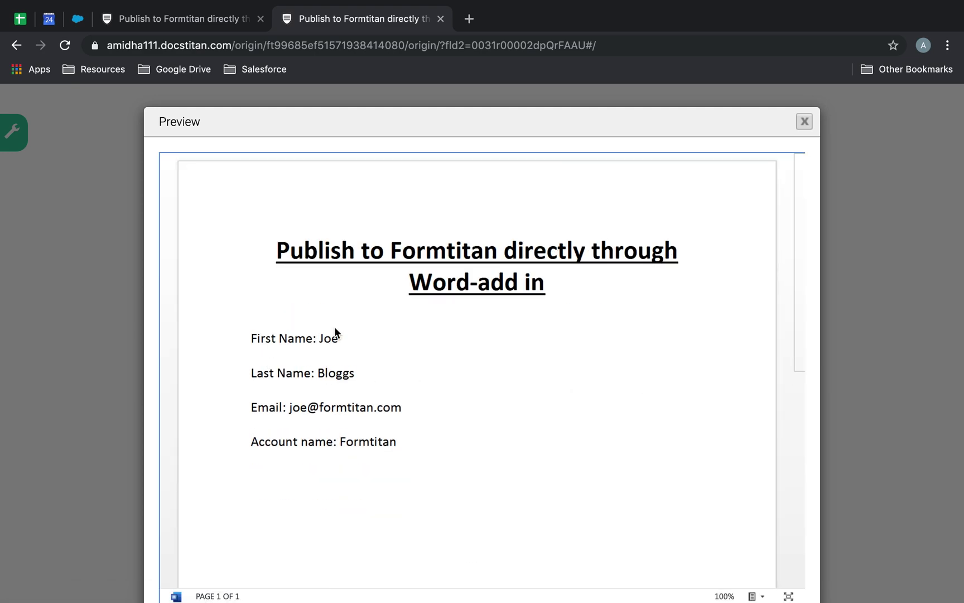
scroll(398, 439, "down", 3)
scroll(398, 440, "up", 3)
scroll(438, 373, "down", 3)
scroll(438, 372, "up", 3)
key("ctrl+Left")
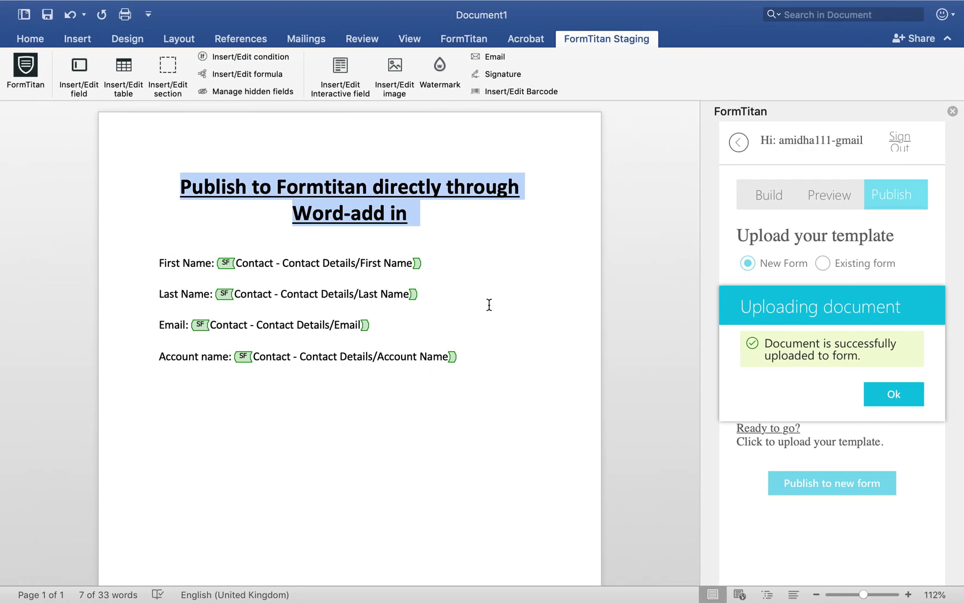
left_click(452, 360)
left_click(903, 396)
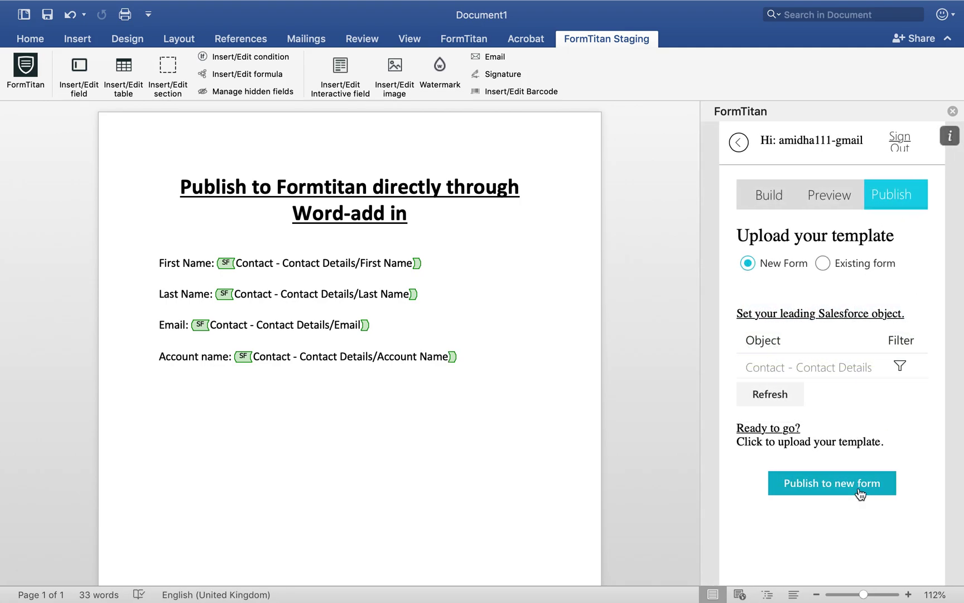
key("ctrl+Left")
key("ctrl+Right")
key("ctrl+Right")
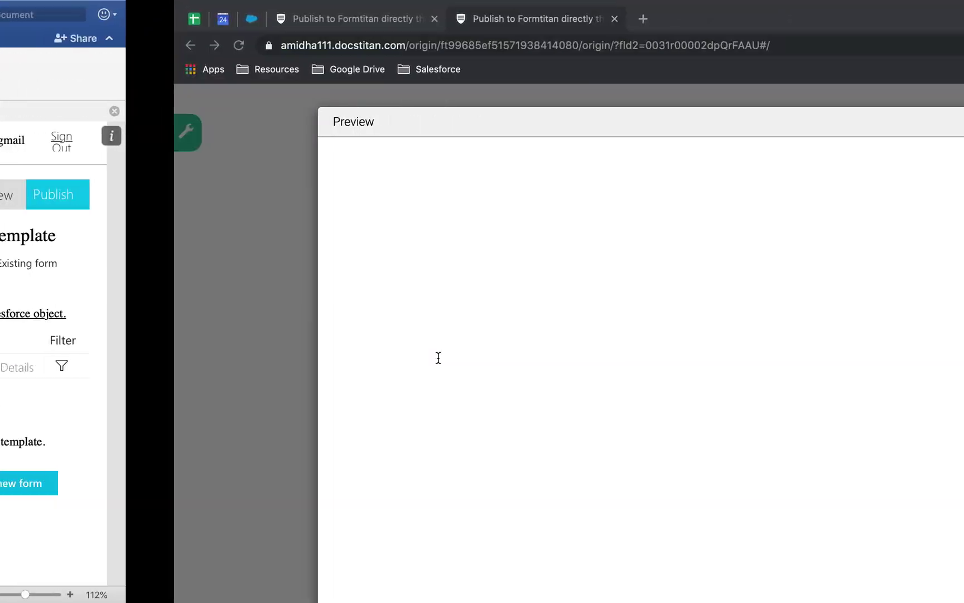